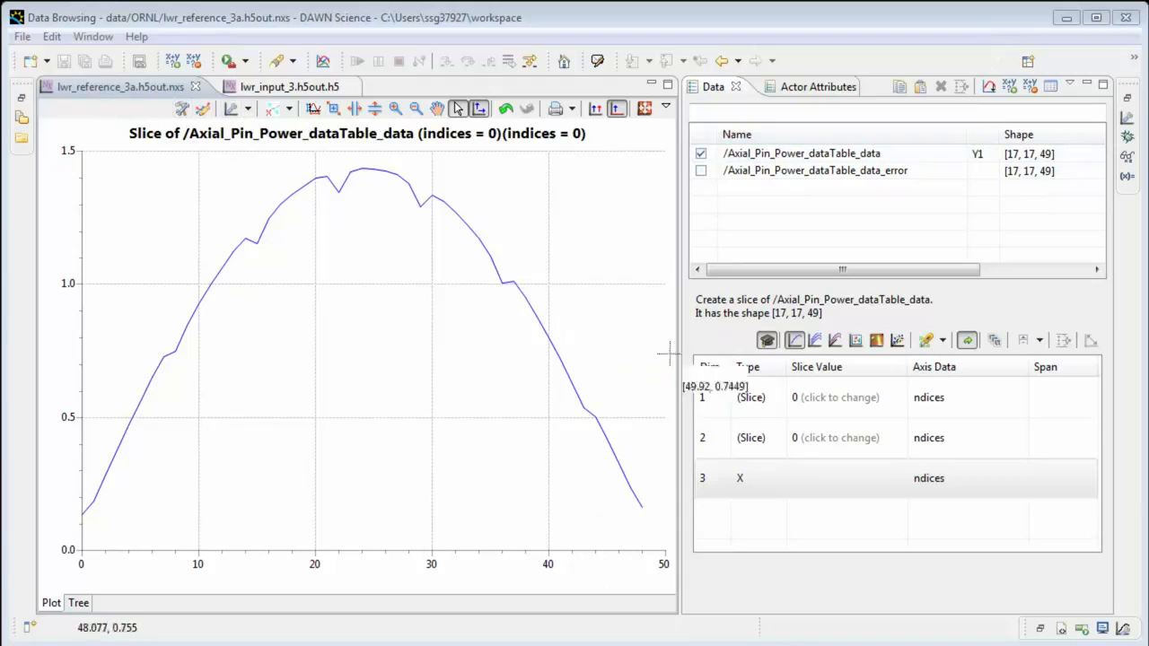
Step through the slice values of dimensions 1 and 2 in the line plot, returning both to 0.
click(808, 396)
mouse_move(799, 398)
mouse_down()
mouse_move(898, 397)
mouse_move(798, 399)
mouse_up()
click(820, 437)
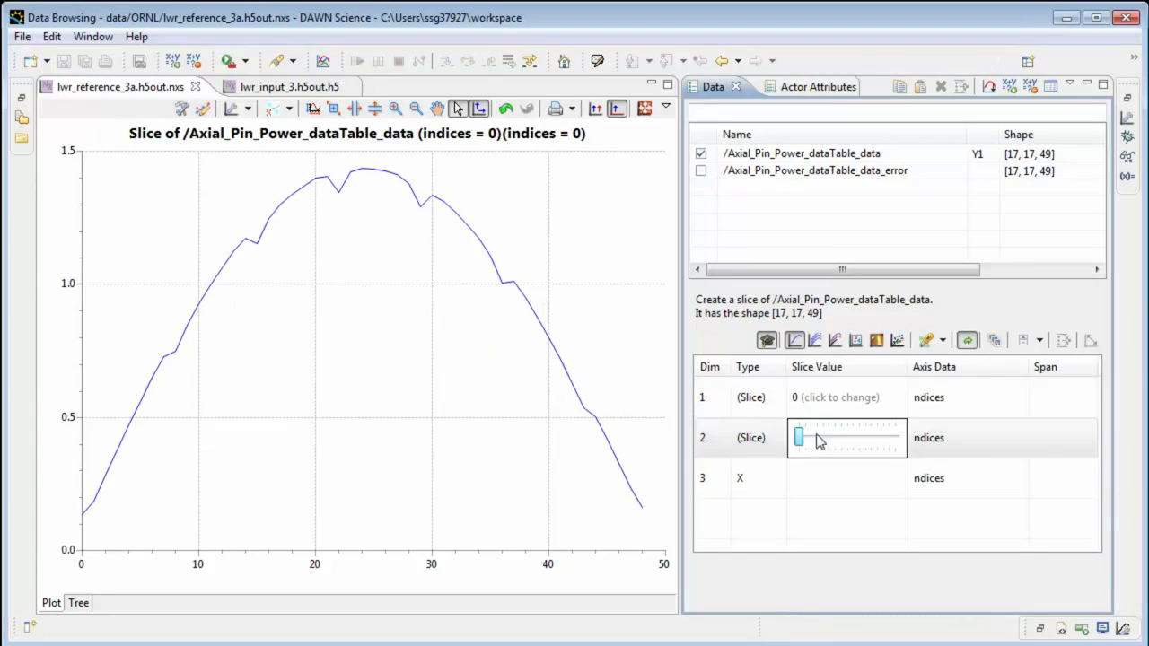
mouse_move(813, 443)
mouse_down()
mouse_move(852, 436)
mouse_move(803, 449)
mouse_up()
Assign /Axial_Pin_Power_dataTable_data_error as the error on the plotted /Axial_Pin_Power_dataTable_data.
right_click(746, 177)
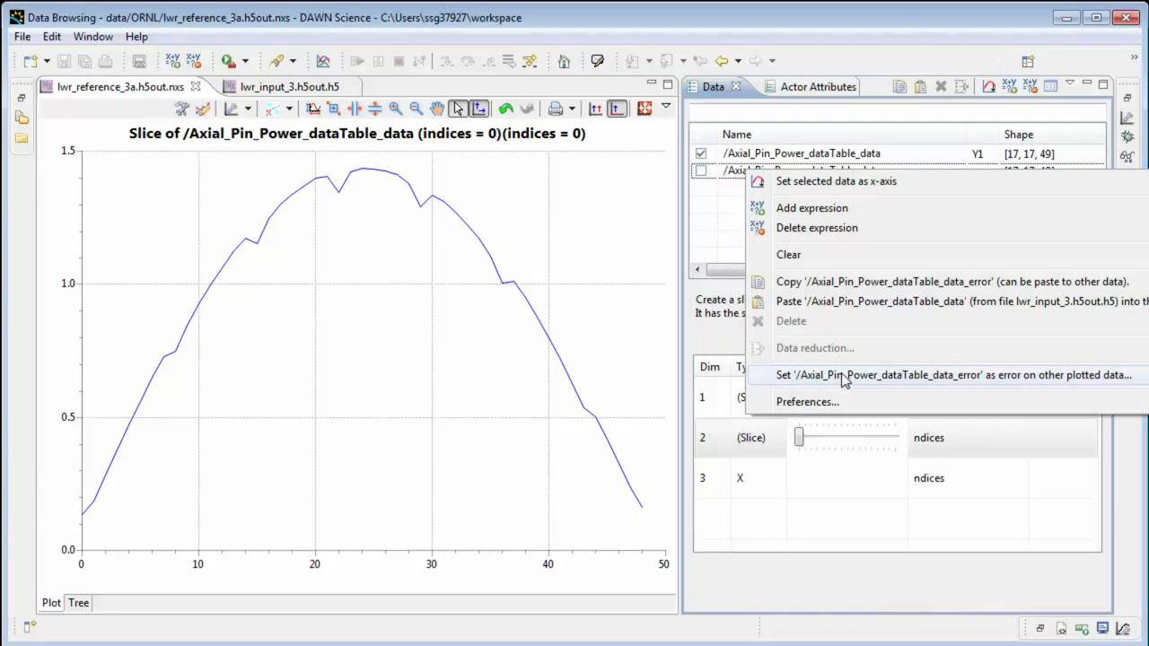
click(844, 377)
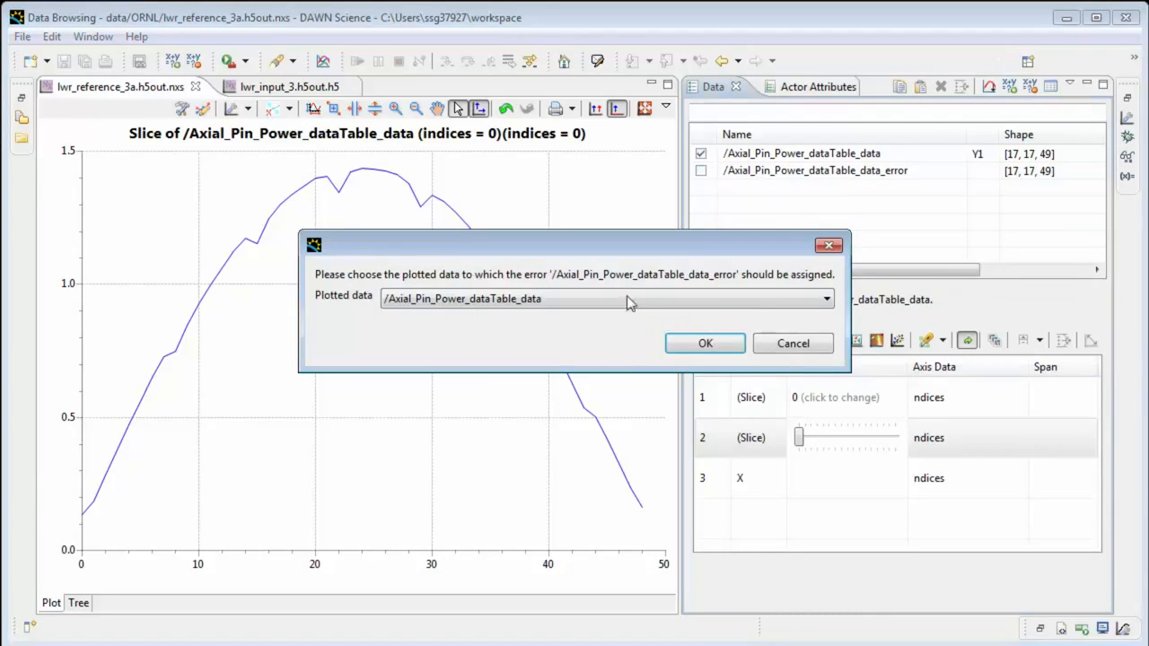
click(693, 352)
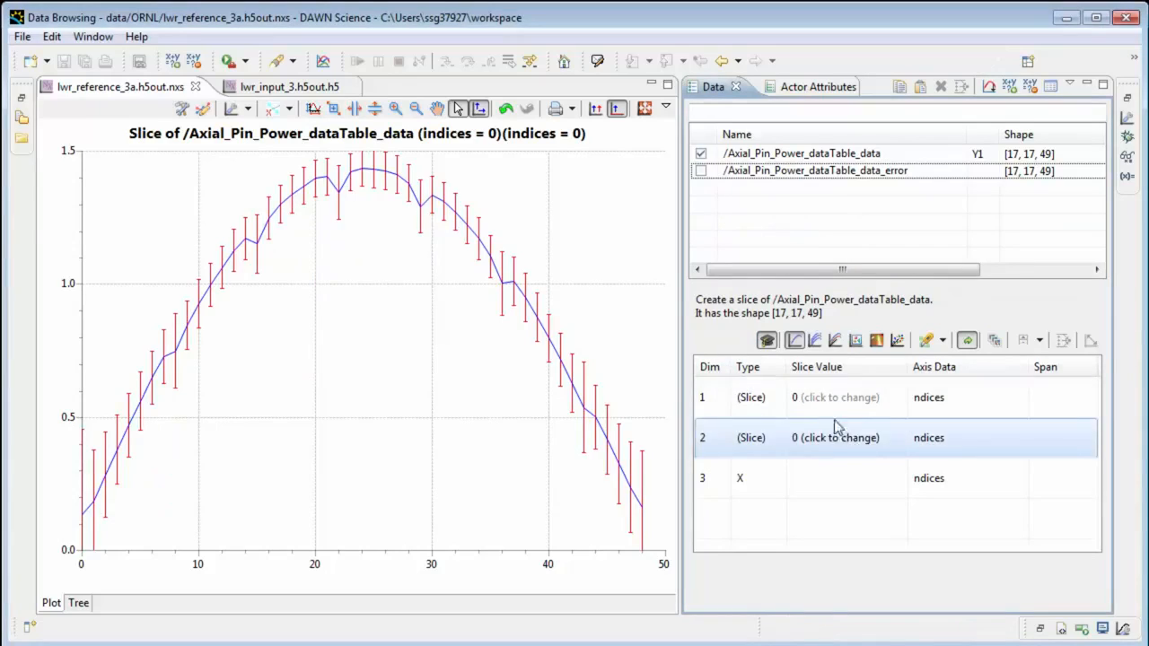
Browse the dimension 1 and 2 slices with error bars shown, returning both slice values to 0.
click(806, 400)
drag(806, 400, 835, 397)
click(811, 440)
mouse_move(800, 439)
mouse_down()
mouse_move(842, 441)
mouse_move(795, 440)
mouse_up()
click(817, 399)
drag(844, 397, 799, 402)
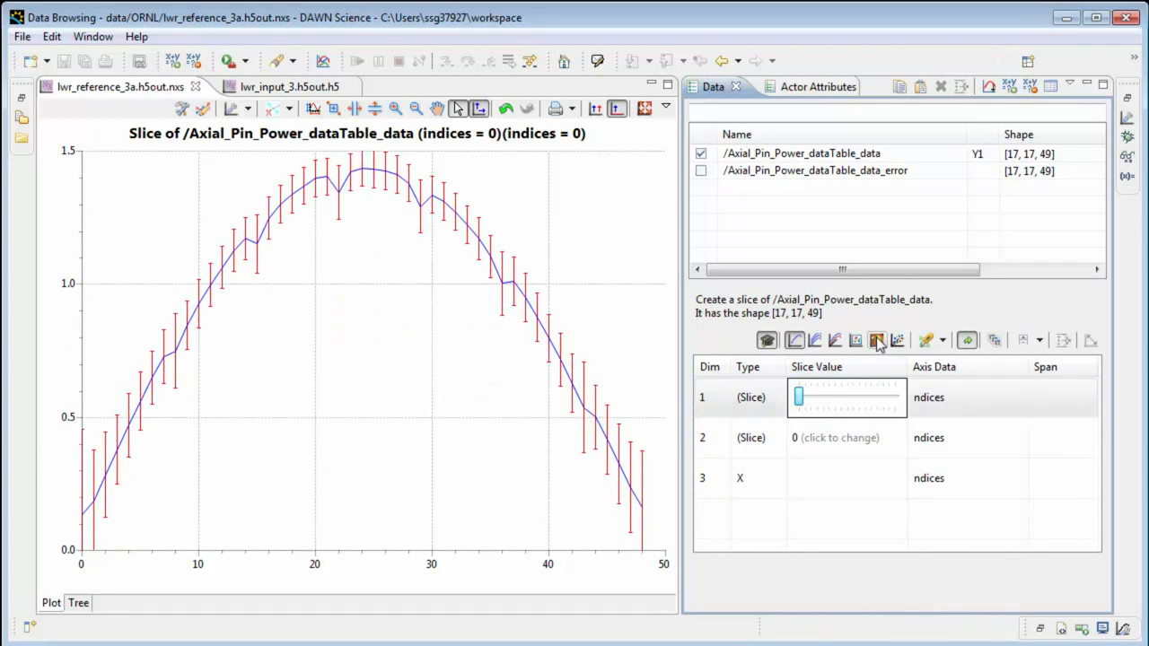
Plot the data as an image with dimension 1 as X and dimension 2 as Y, slicing dimension 3 at 0.
click(856, 340)
click(759, 385)
click(753, 438)
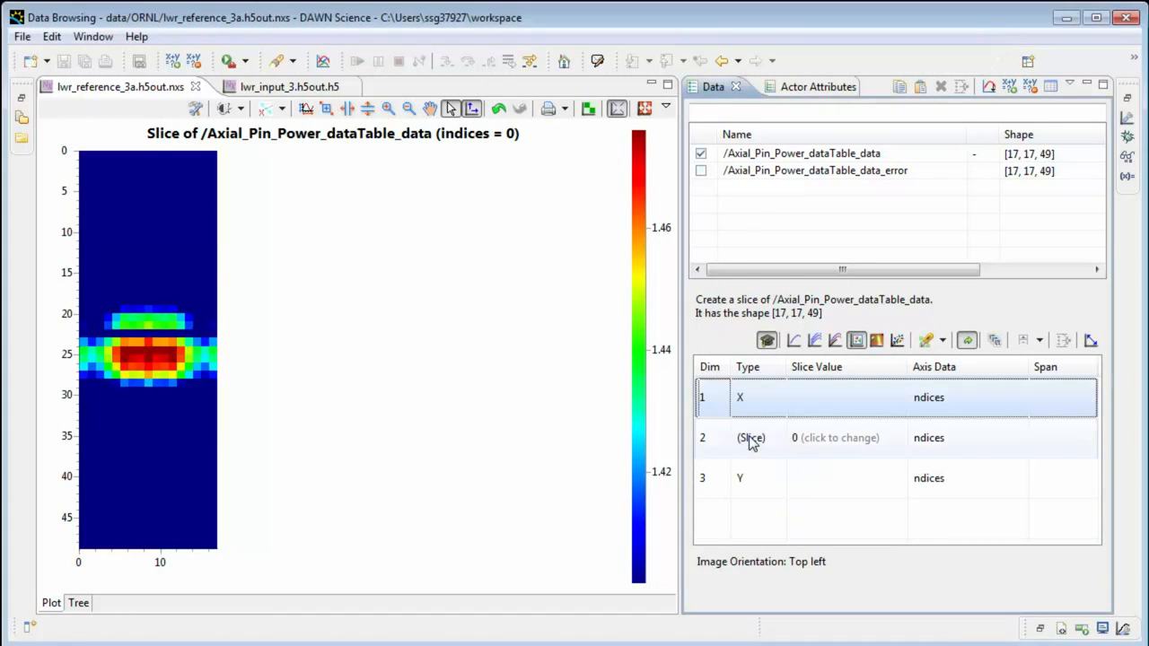
click(756, 438)
click(738, 468)
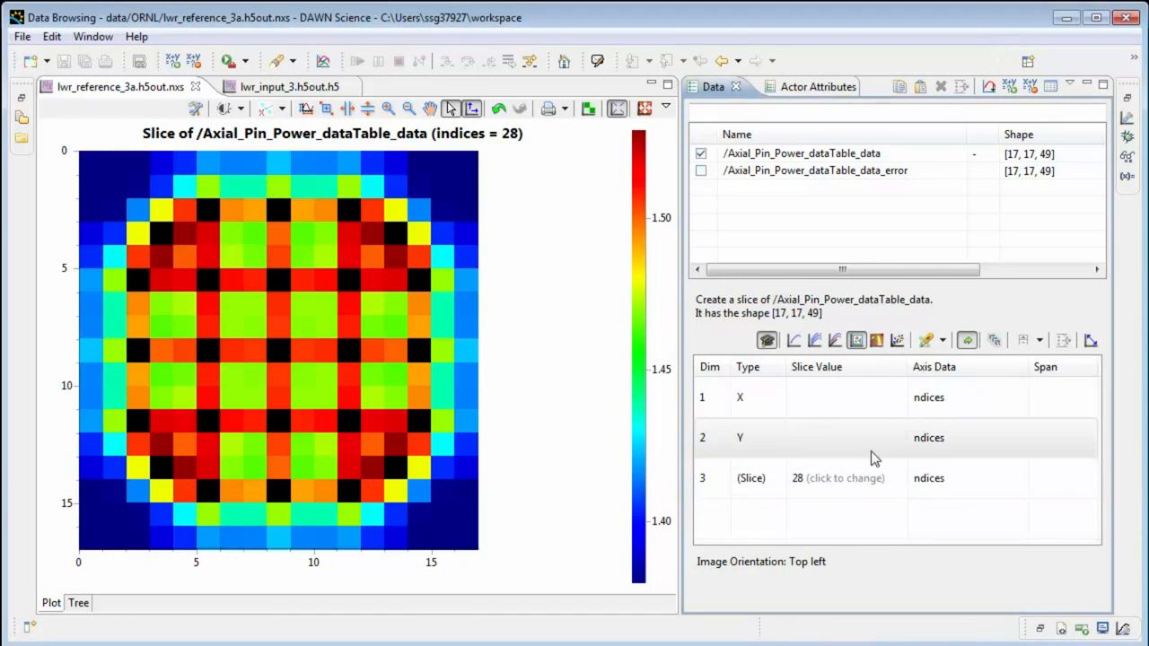
click(886, 482)
drag(852, 478, 798, 482)
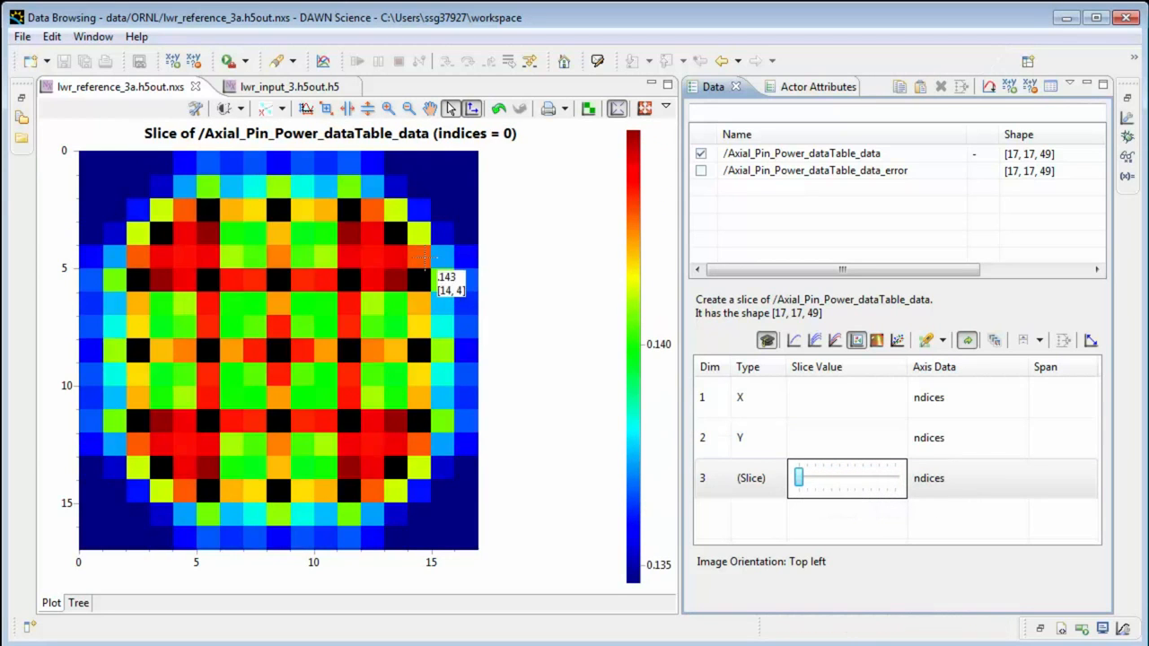
Lock the histogram in the Colour mapping tool and extend the upper limit of its intensity range to about 0.3.
click(225, 108)
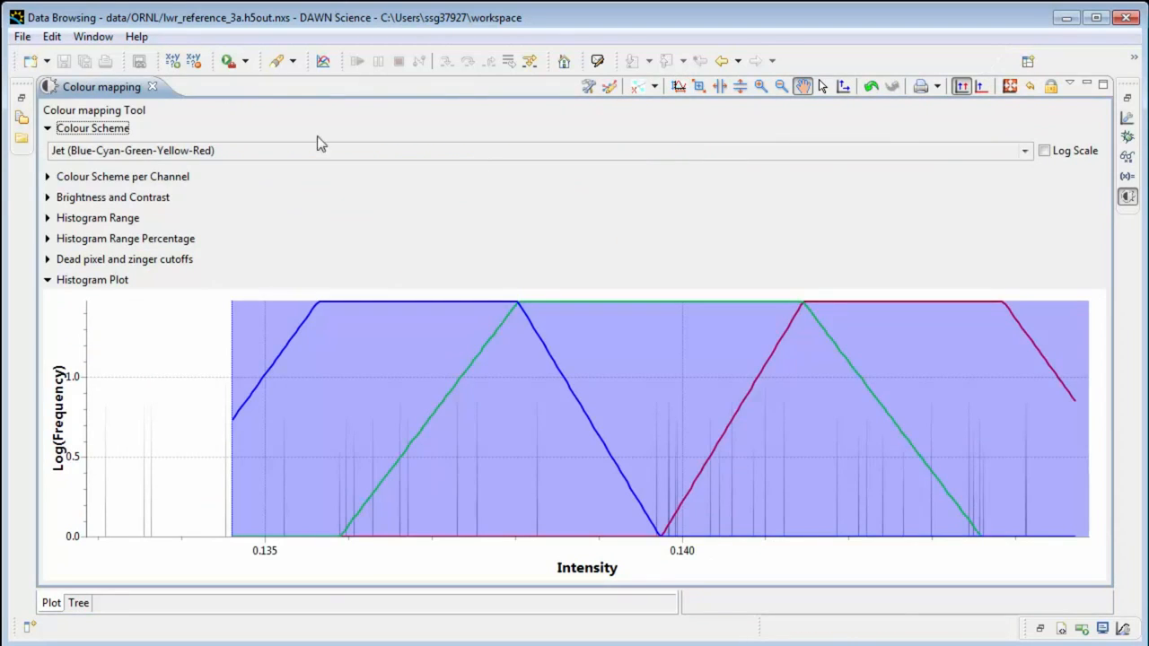
click(1051, 86)
click(199, 404)
scroll(197, 406, down, 5)
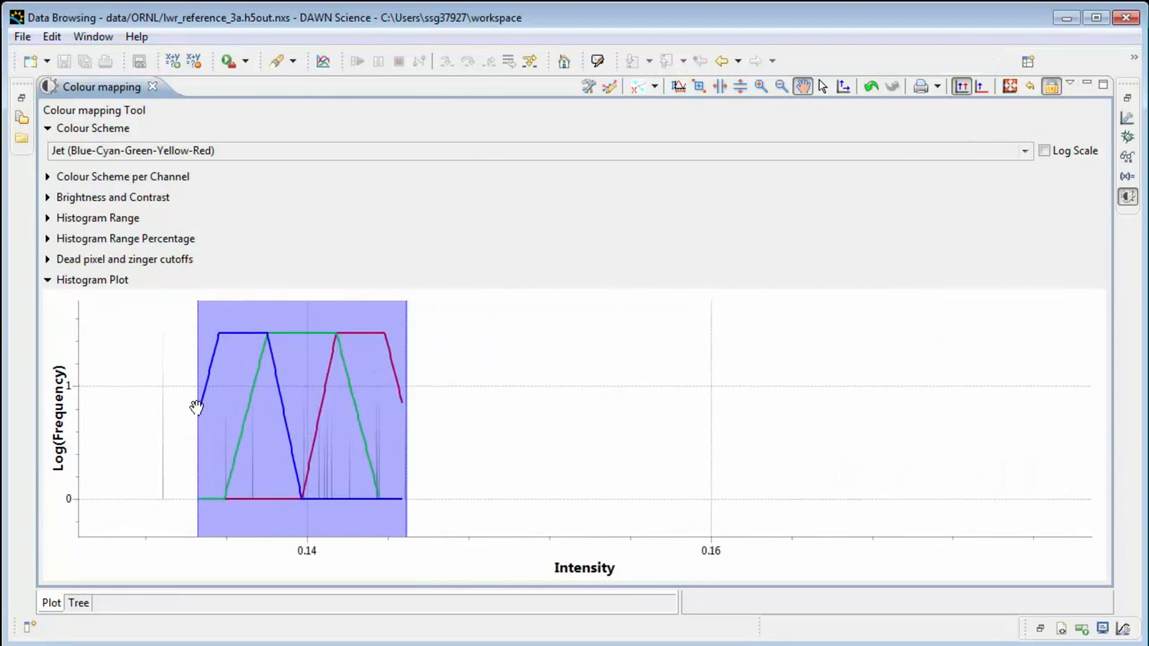
scroll(197, 408, down, 3)
drag(284, 405, 368, 412)
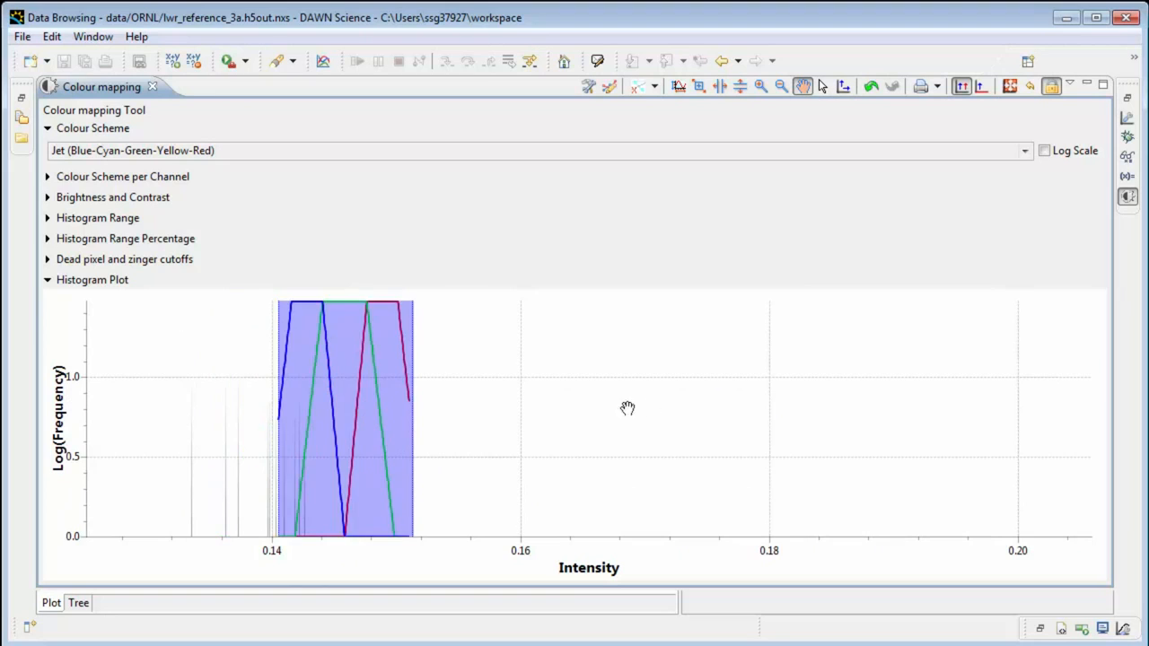
scroll(662, 410, down, 4)
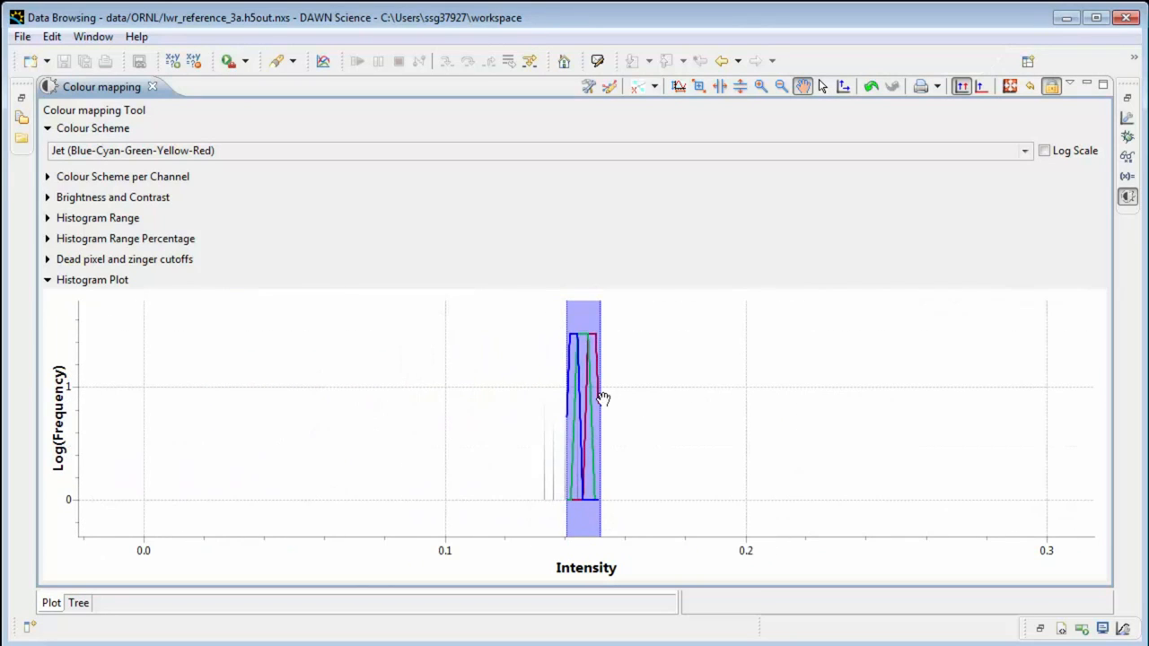
drag(599, 398, 1044, 413)
drag(387, 413, 107, 405)
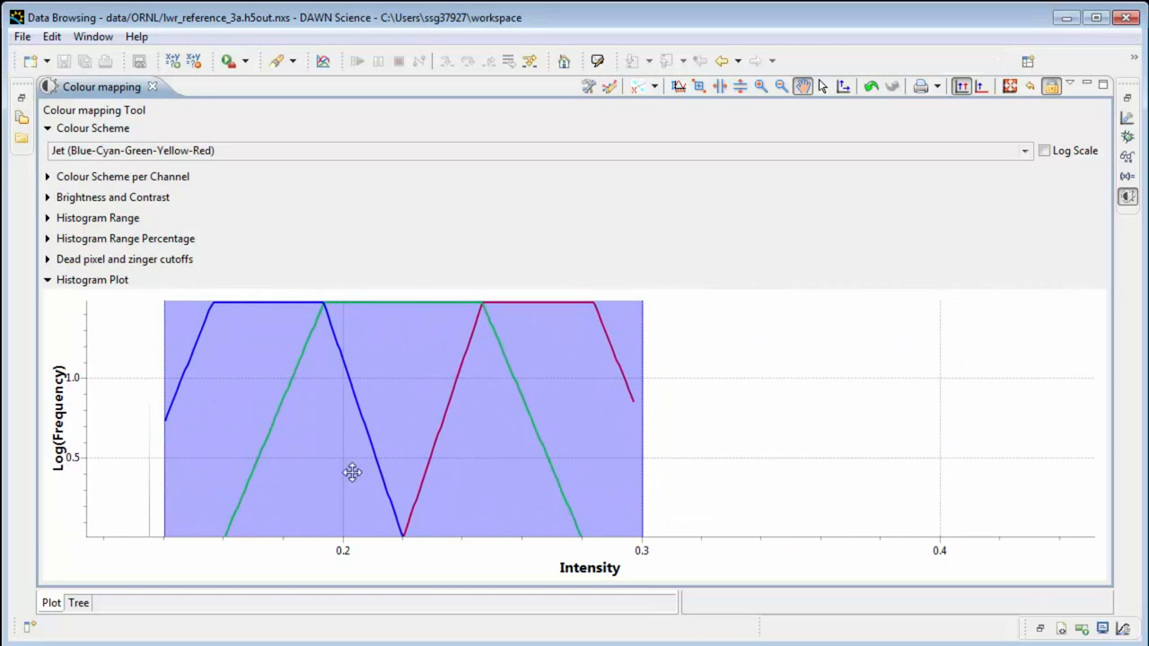
Extend the upper limit of the colour mapping intensity range to about 1.5, and close the Colour mapping tool.
drag(637, 436, 1068, 418)
scroll(143, 428, down, 5)
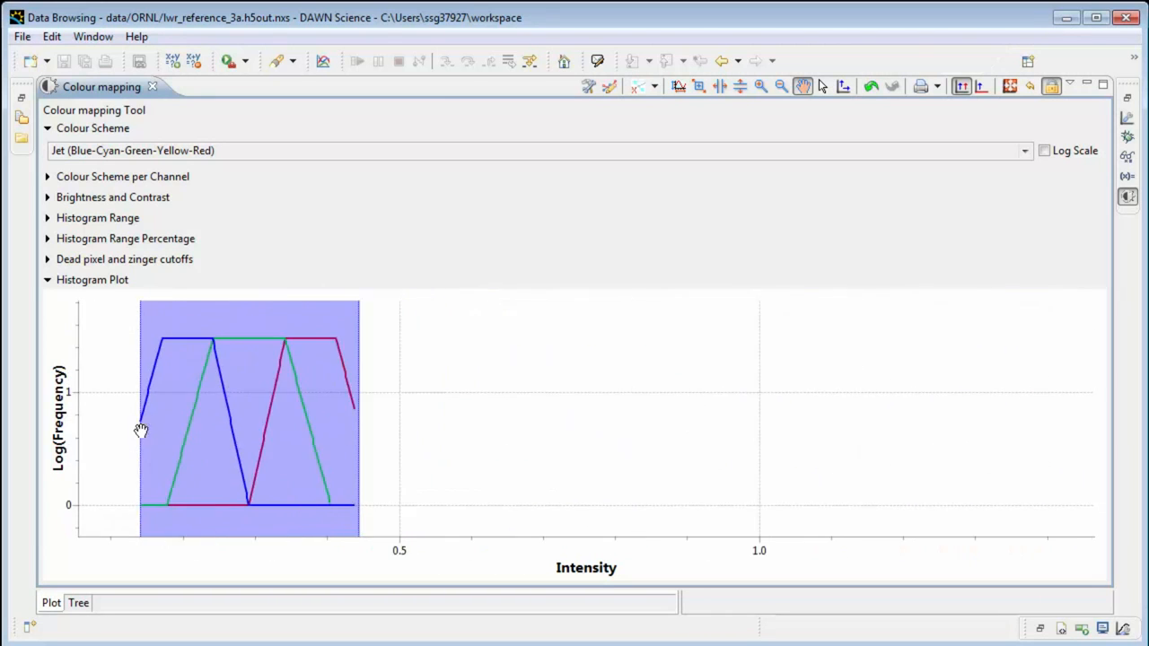
scroll(504, 440, down, 1)
drag(395, 420, 966, 398)
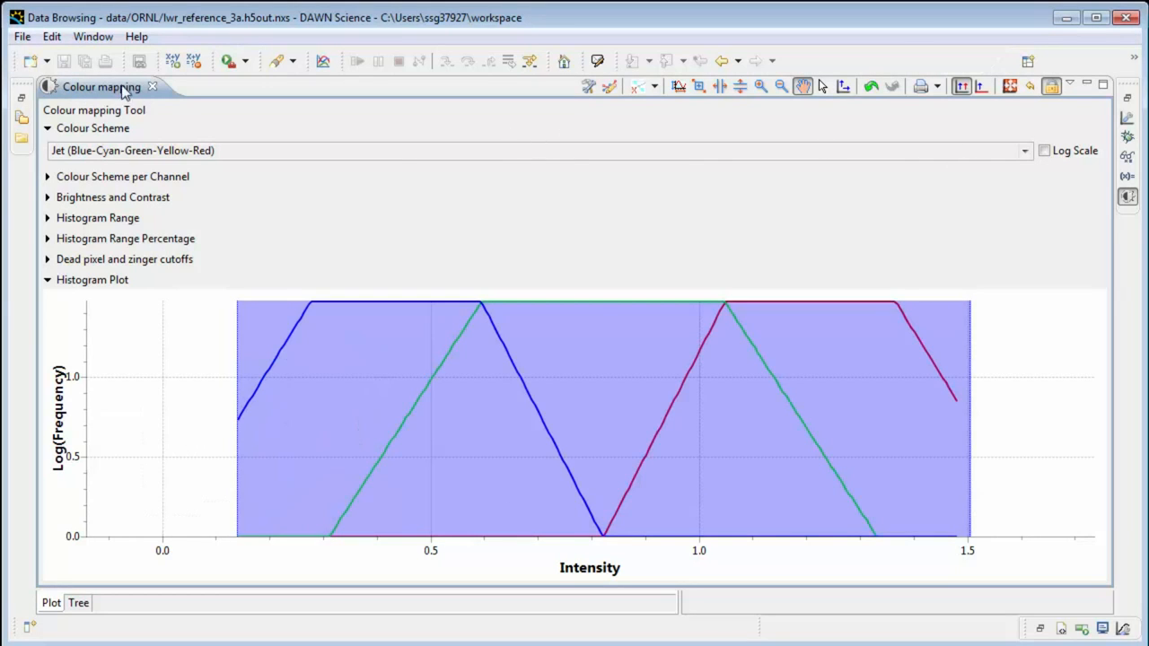
click(151, 86)
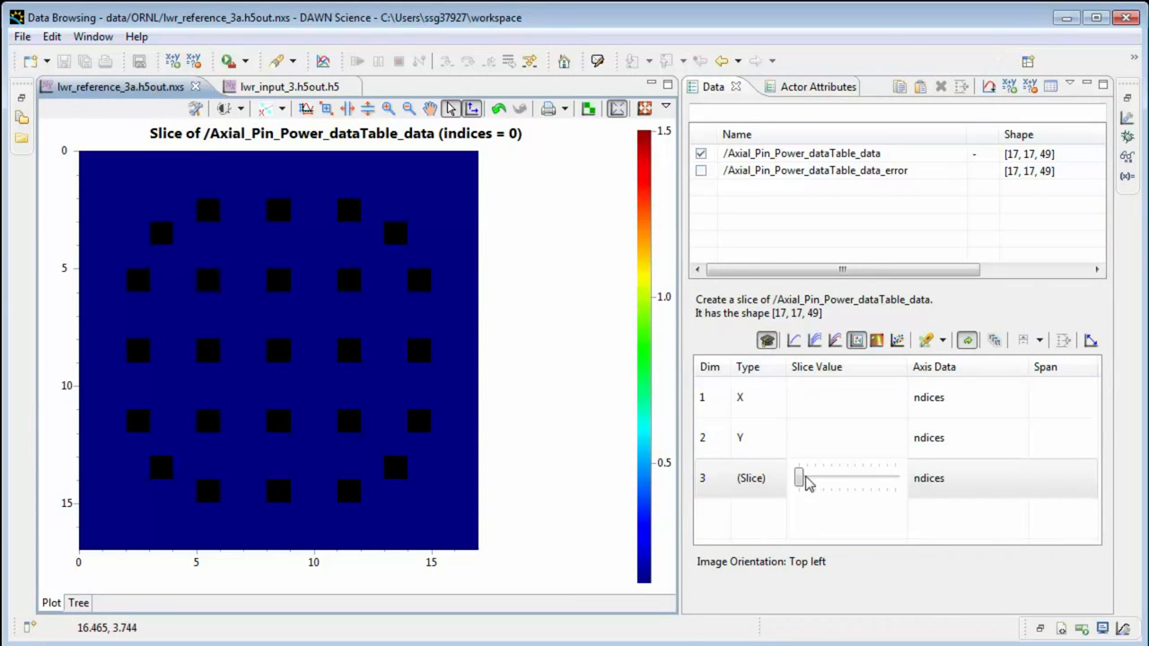
Sweep the dimension 3 slice from 0 to 48 and back to 0 to compare the image slices.
click(806, 478)
drag(806, 478, 900, 485)
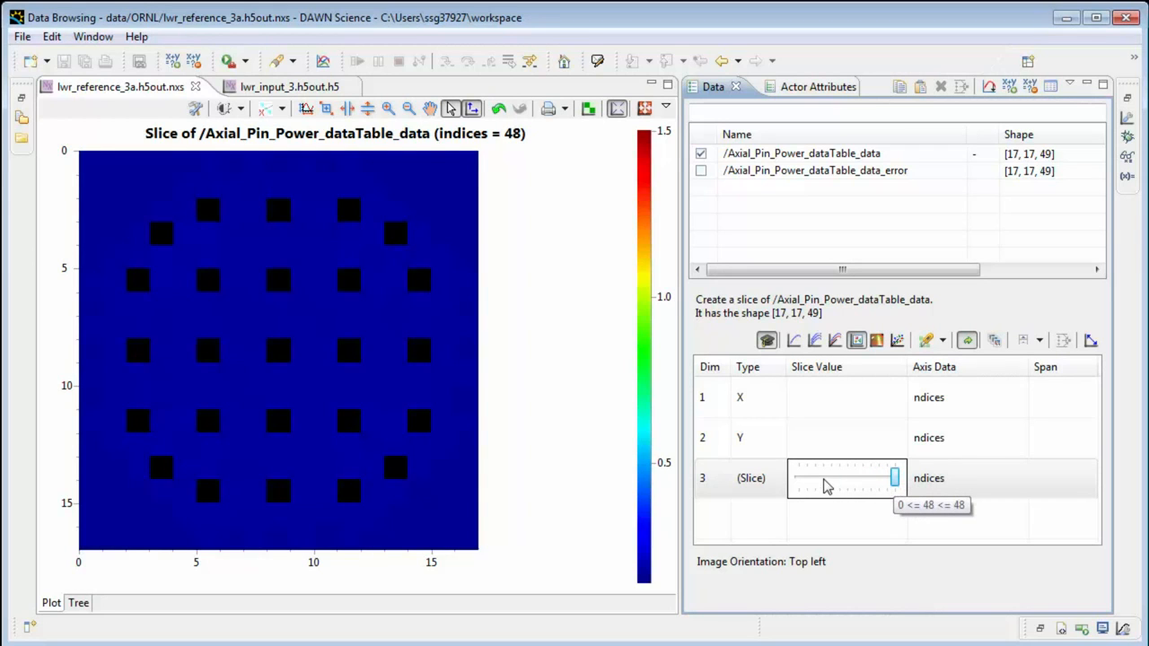
drag(895, 482, 798, 483)
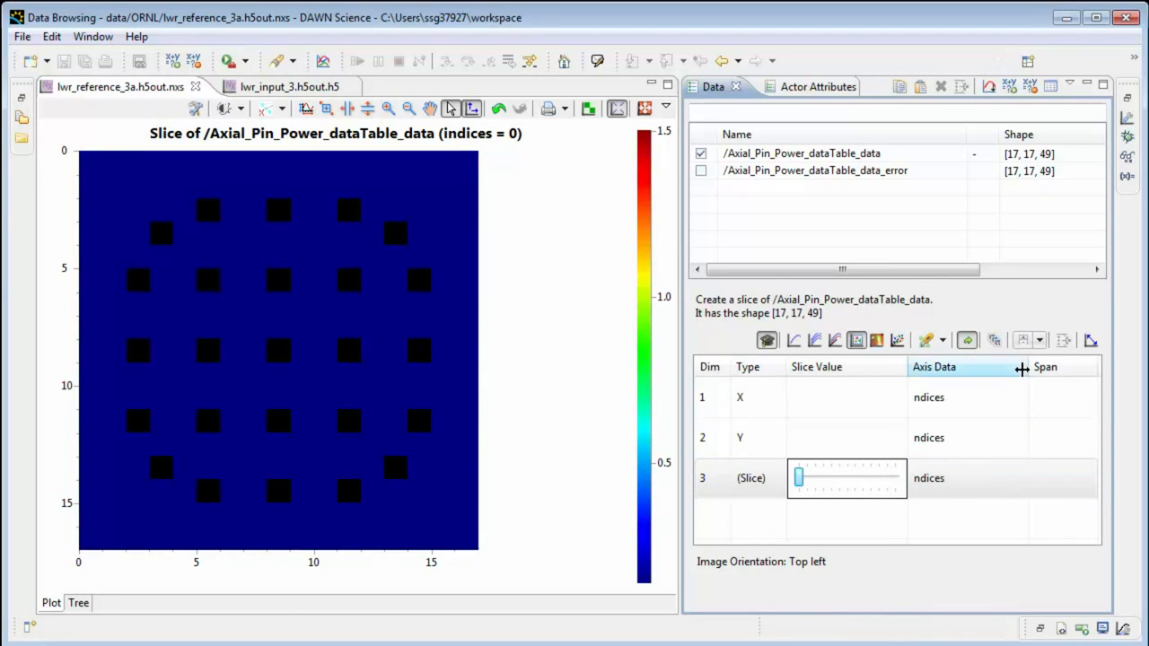
Switch the slice value editor to number entry with playback, and play through the dimension 3 slices.
click(1040, 340)
click(1049, 384)
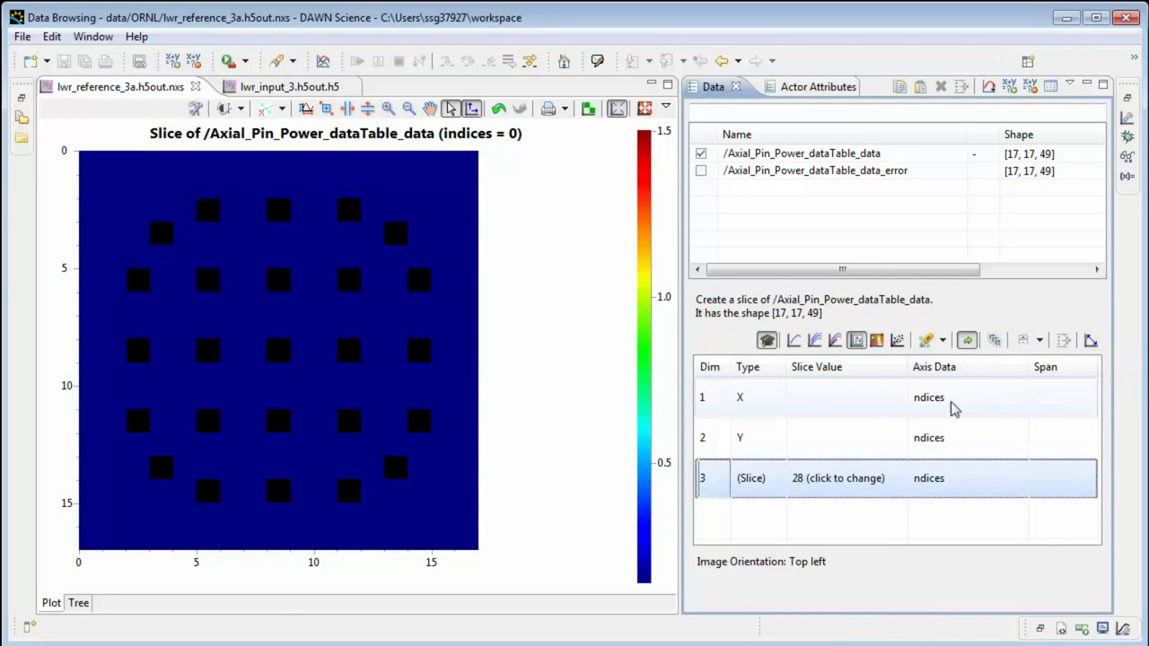
click(877, 485)
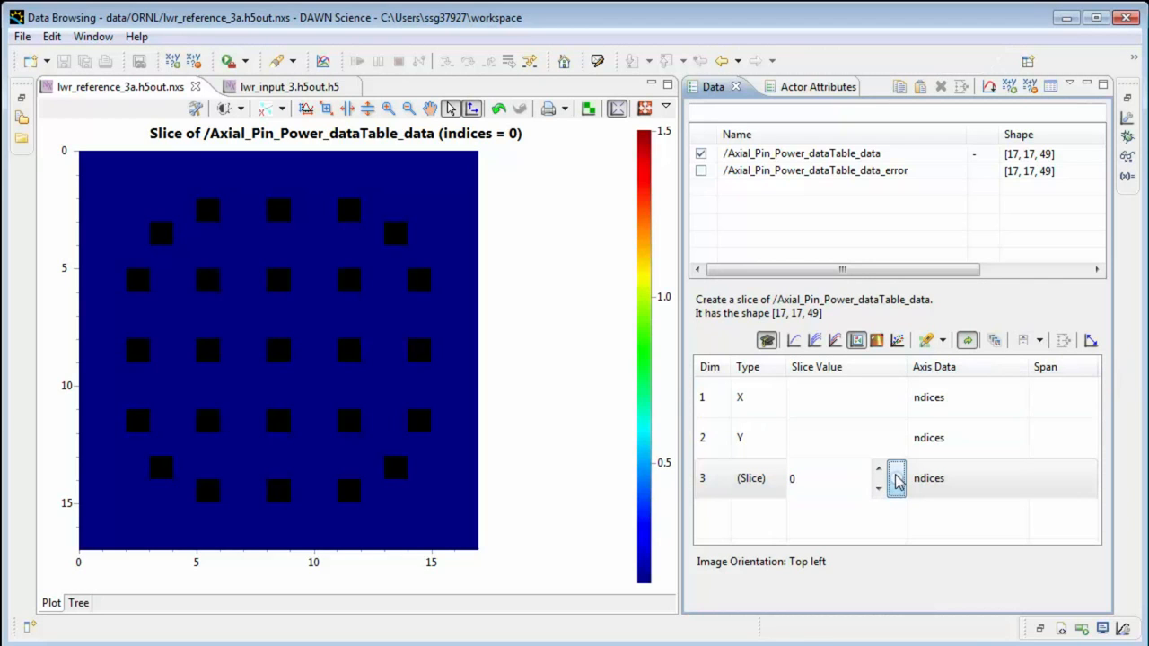
click(896, 480)
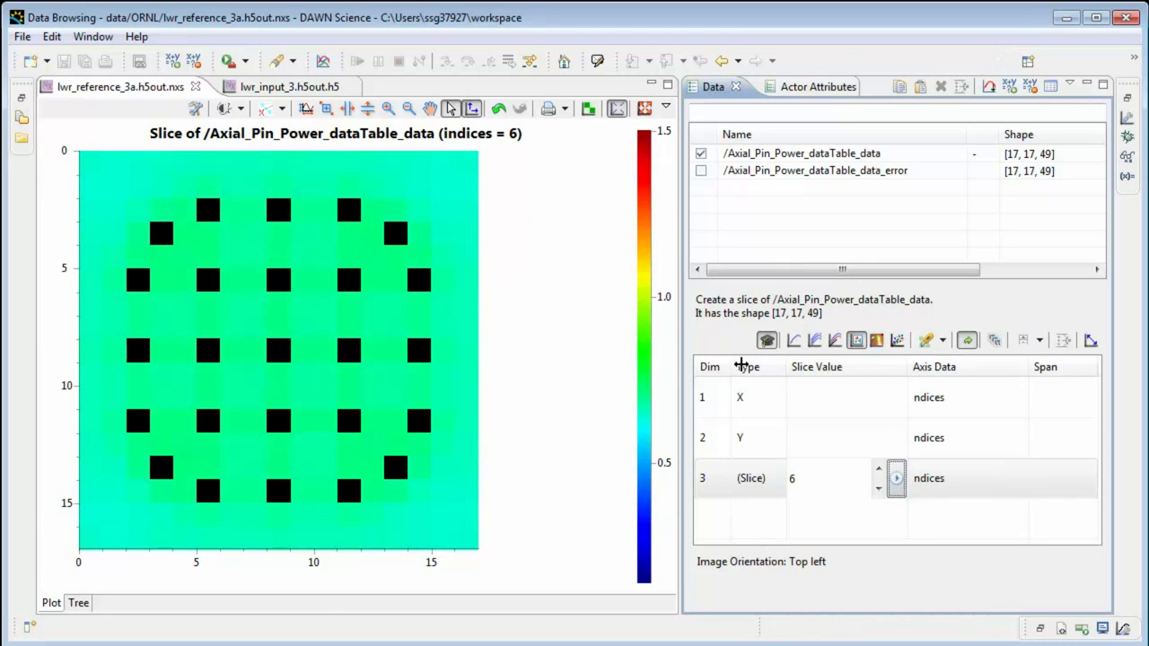
Switch the slice value editor back to the slider and set the dimension 3 slice to 0.
click(1039, 340)
click(1077, 361)
click(844, 485)
mouse_move(814, 483)
mouse_down()
mouse_move(898, 476)
mouse_move(799, 484)
mouse_up()
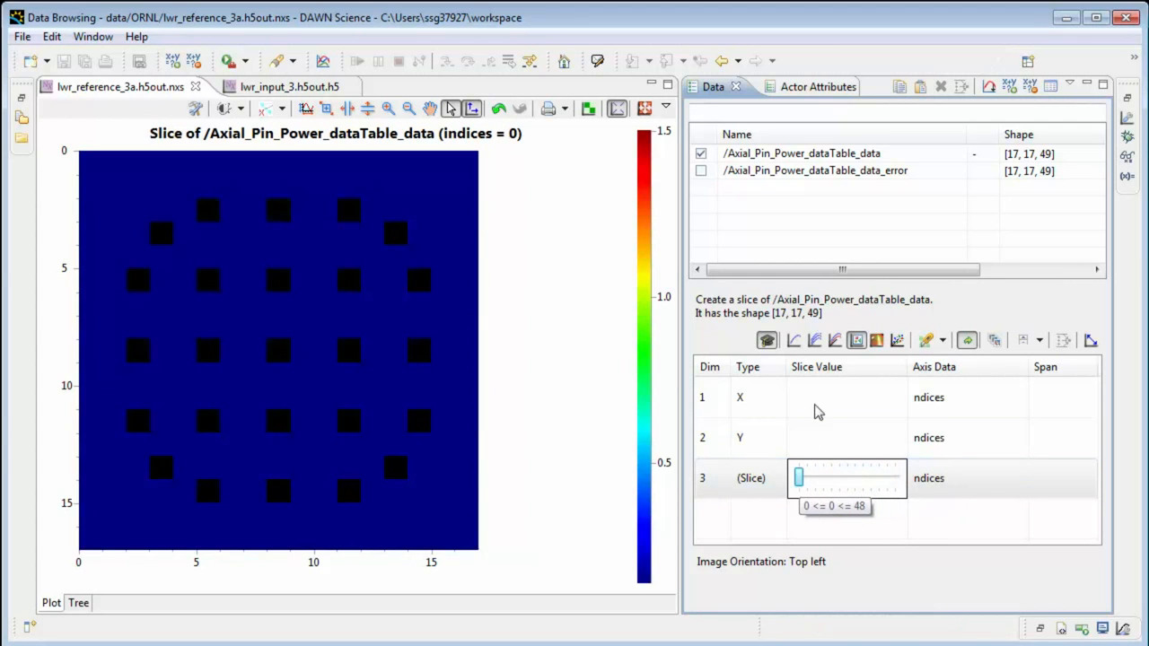
Make dimension 3 the Y axis and browse the dimension 2 slices, returning the slice value to 0.
click(764, 399)
click(750, 440)
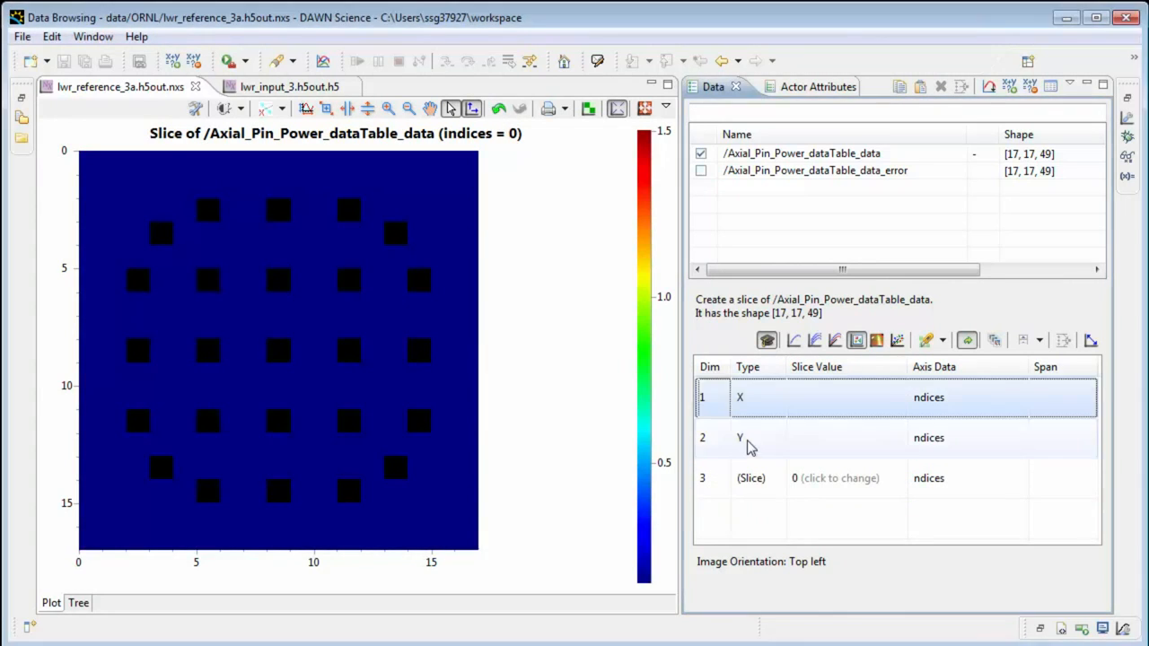
click(762, 478)
click(749, 509)
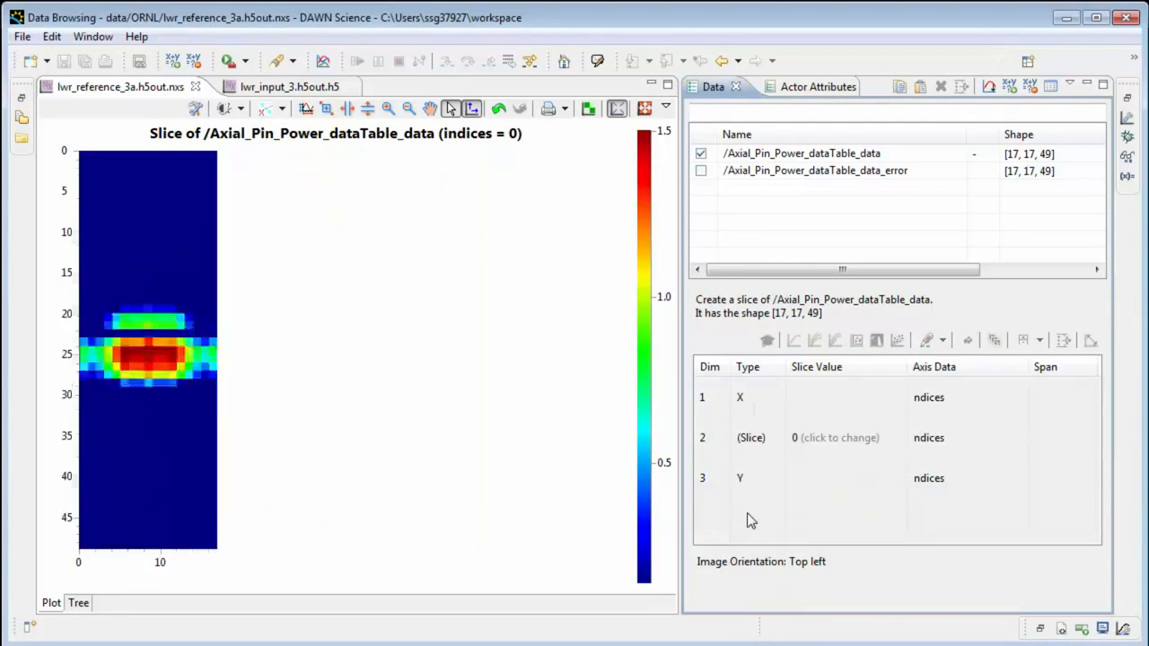
click(802, 438)
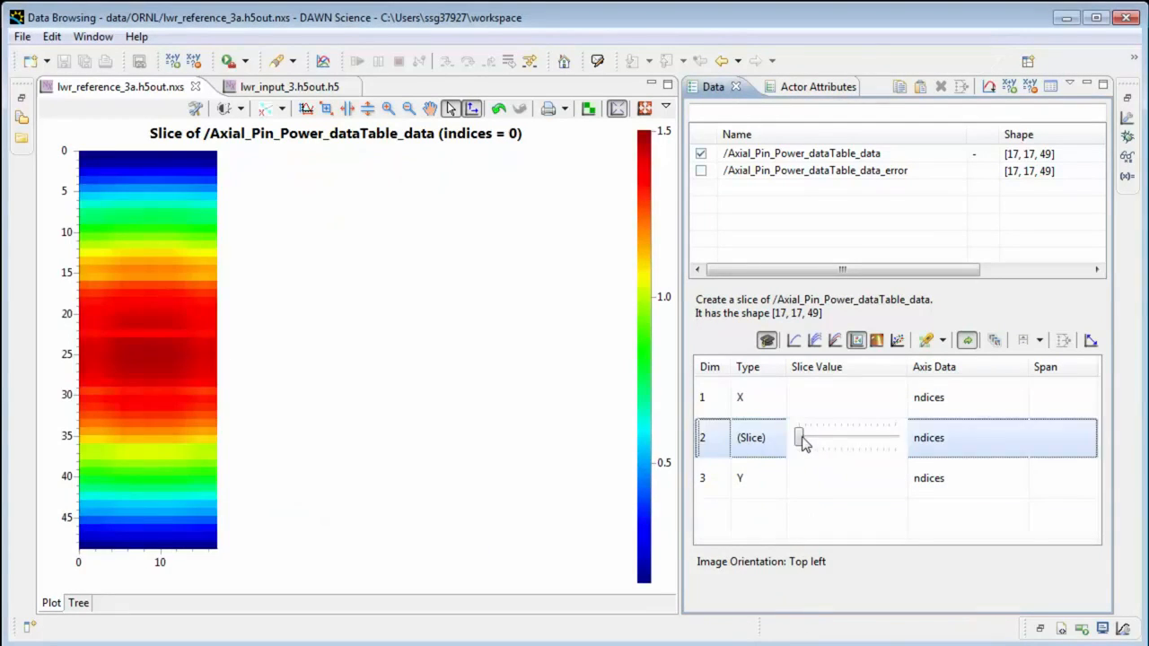
mouse_move(803, 438)
mouse_down()
mouse_move(900, 440)
mouse_move(793, 455)
mouse_up()
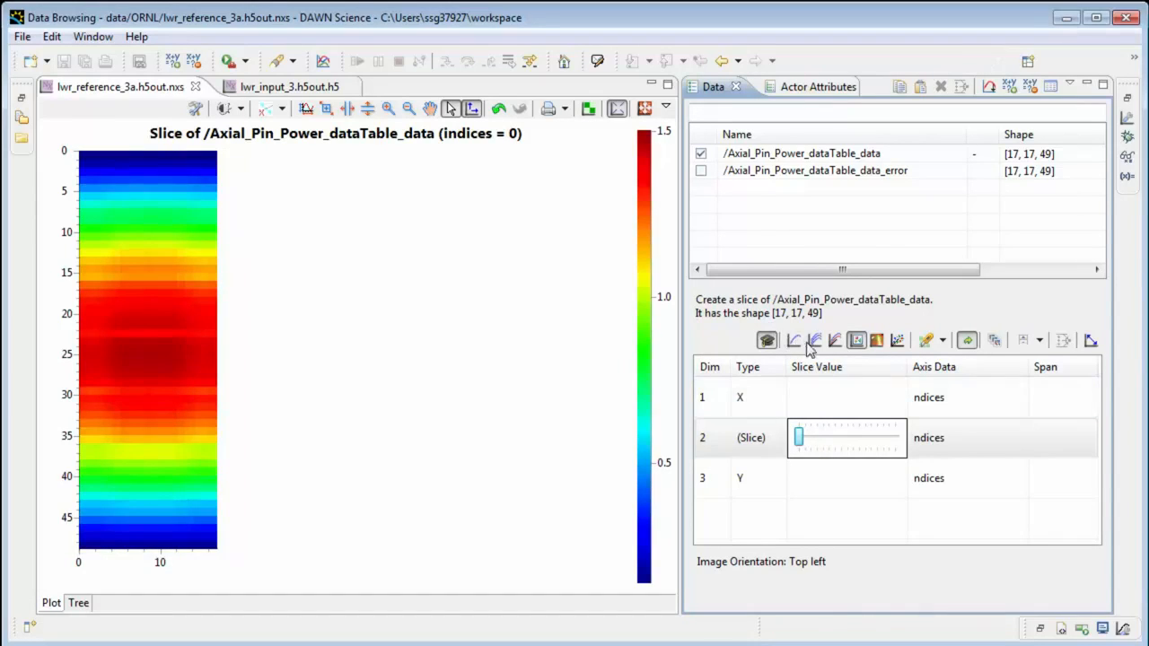
Make dimension 2 the Y axis again and set the dimension 3 slice to 15.
click(750, 438)
click(741, 466)
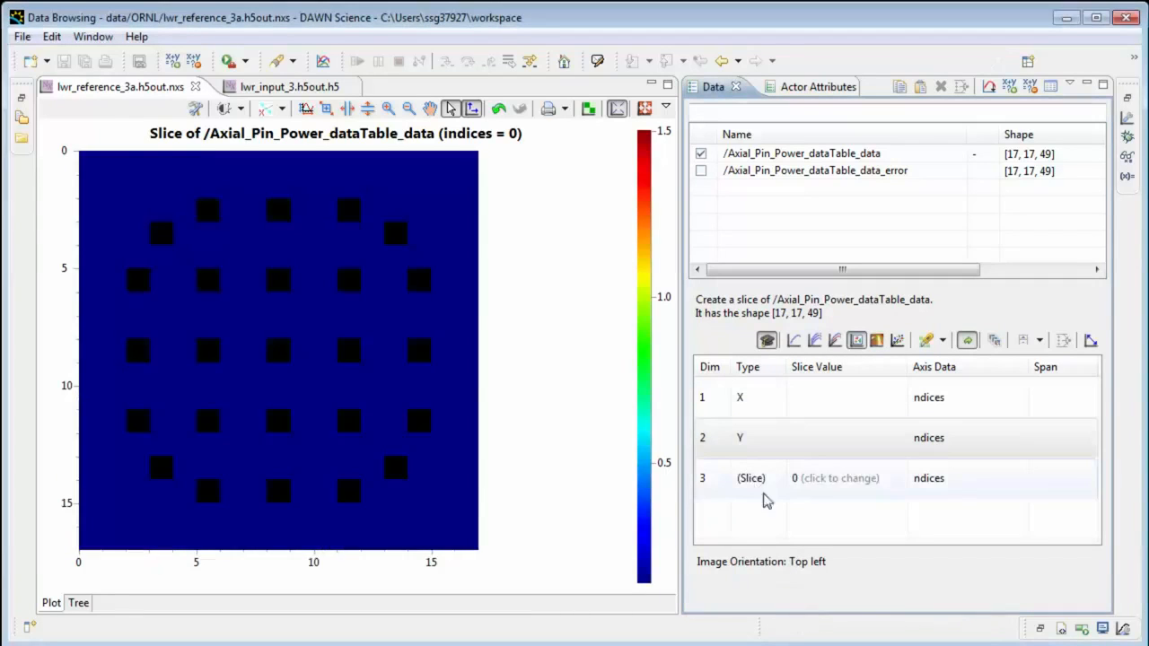
click(817, 489)
drag(805, 485, 828, 478)
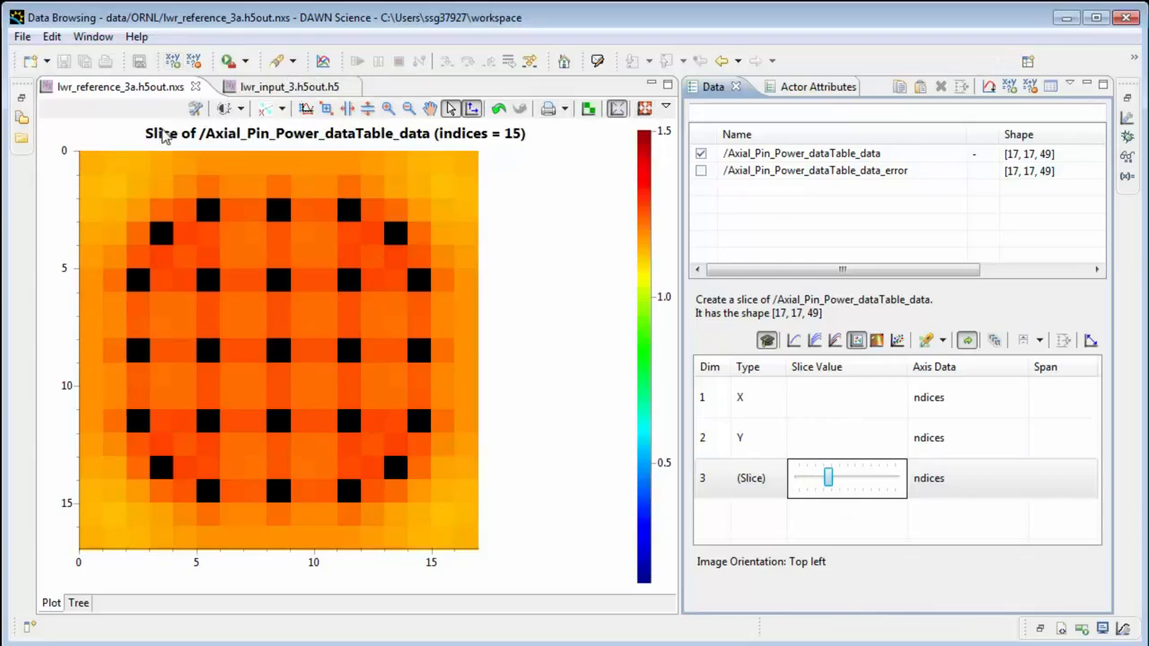
Unlock the histogram in the Colour mapping tool, close it, and set the dimension 3 slice to 0.
click(225, 109)
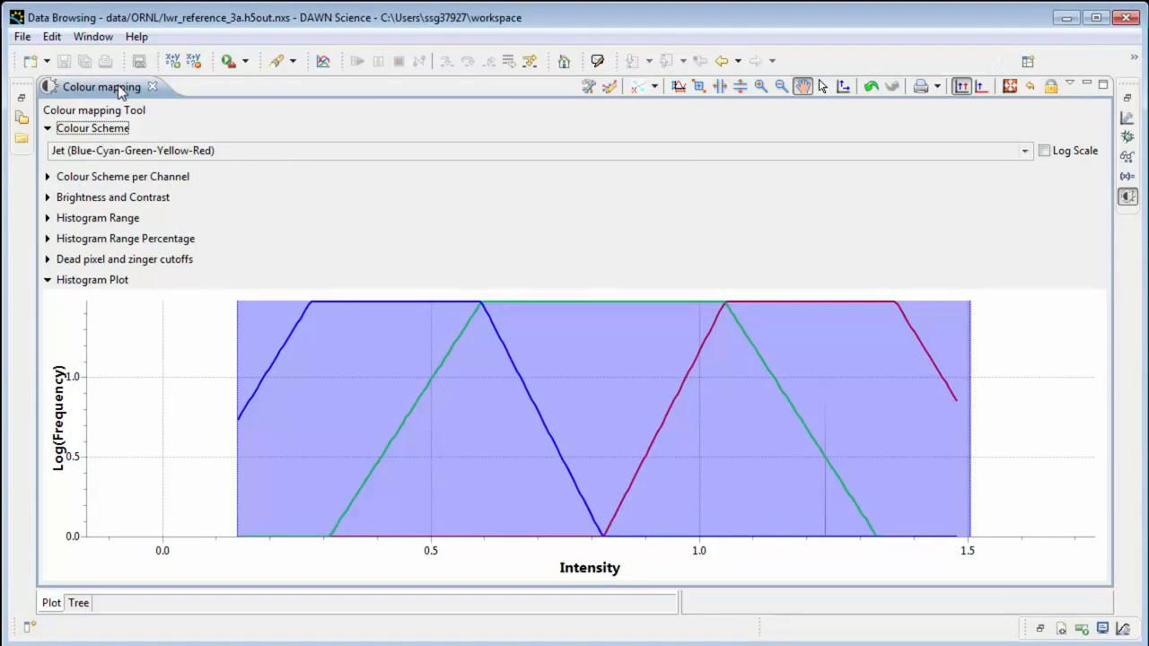
click(153, 86)
drag(834, 485, 800, 485)
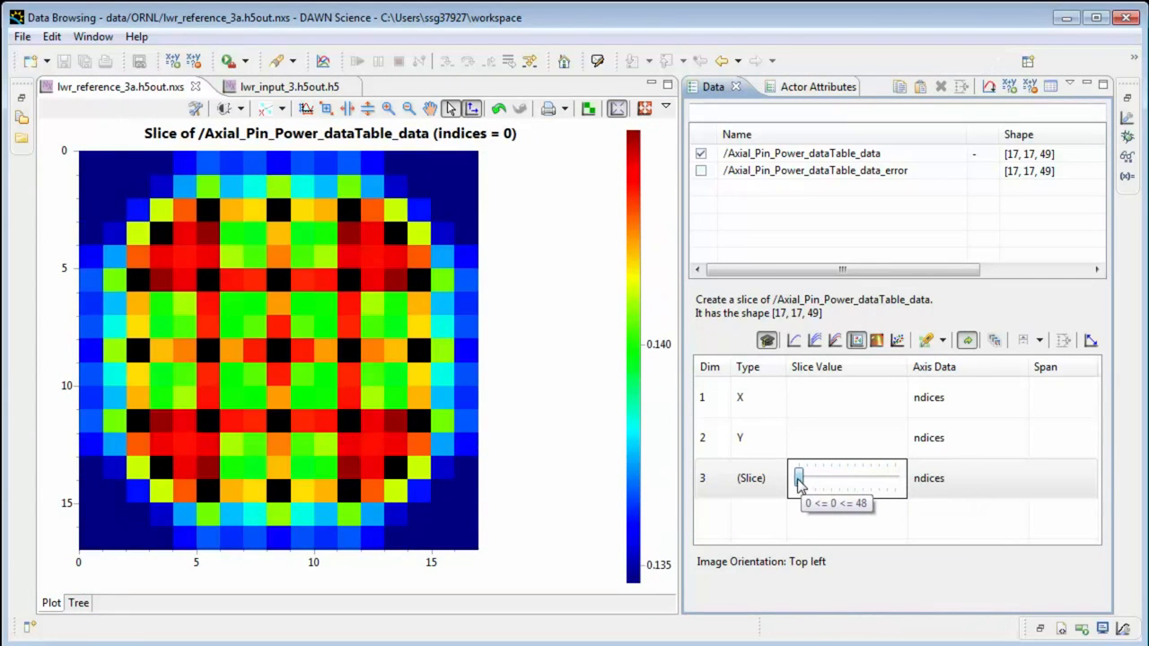
Copy the /Axial_Pin_Power_dataTable_data dataset from the lwr_input_3.h5out.h5 file.
click(254, 87)
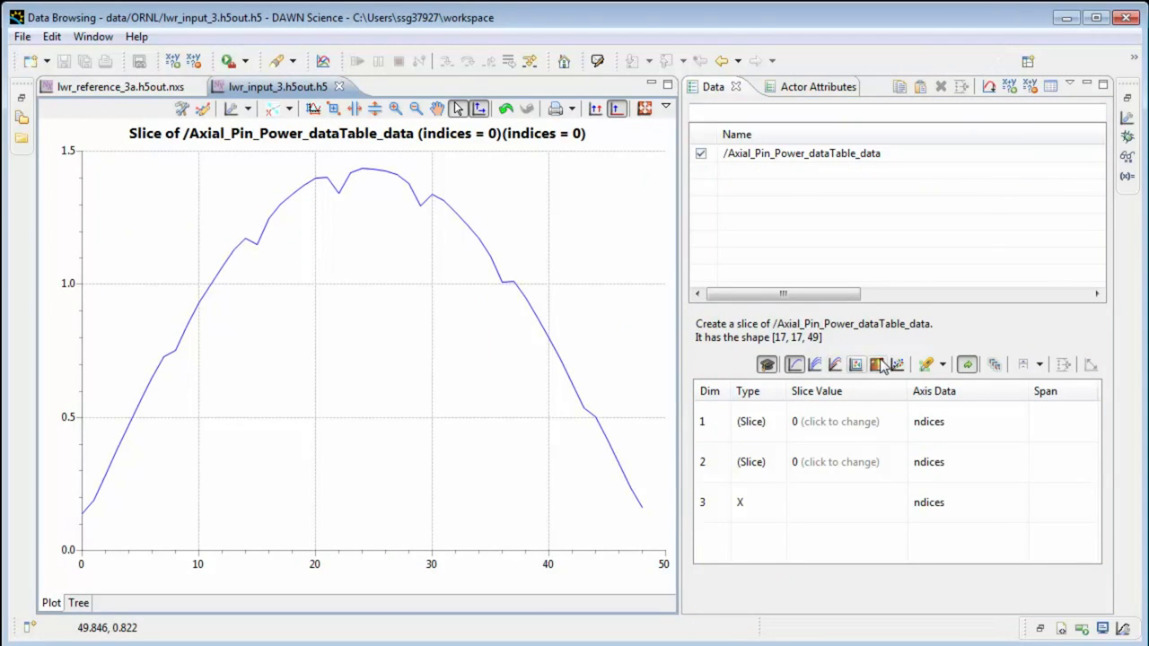
right_click(817, 157)
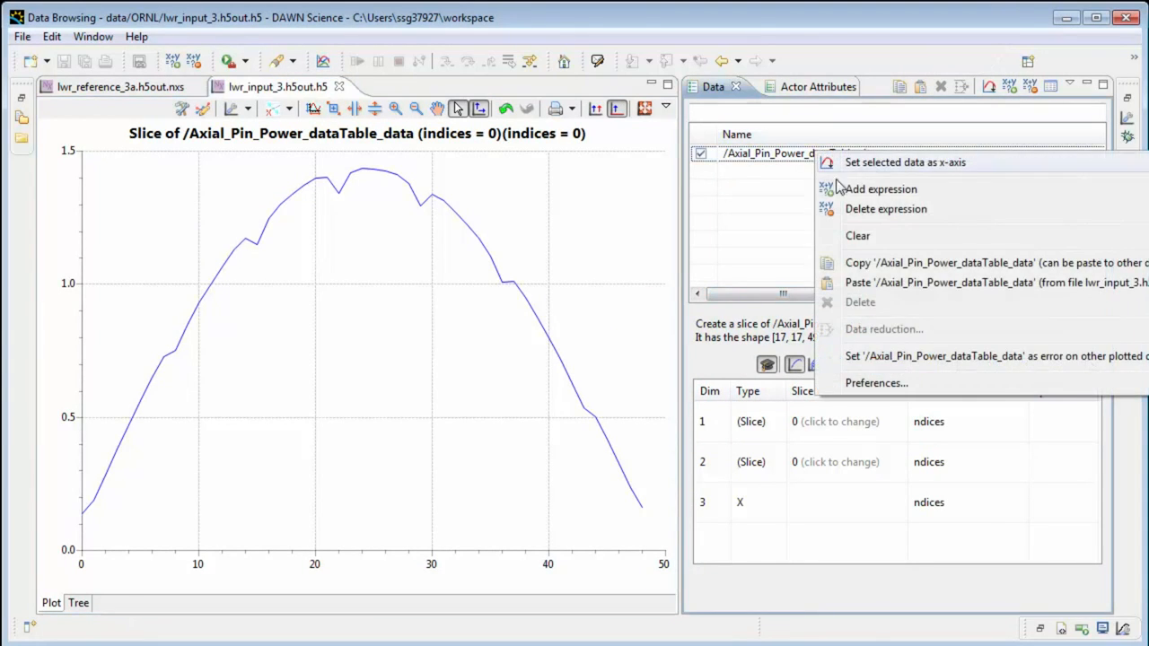
click(889, 263)
Paste the copied dataset into lwr_reference_3a.h5out.nxs under the name /Axial_Pin_Power_dataTable_data_1_sim.
click(157, 93)
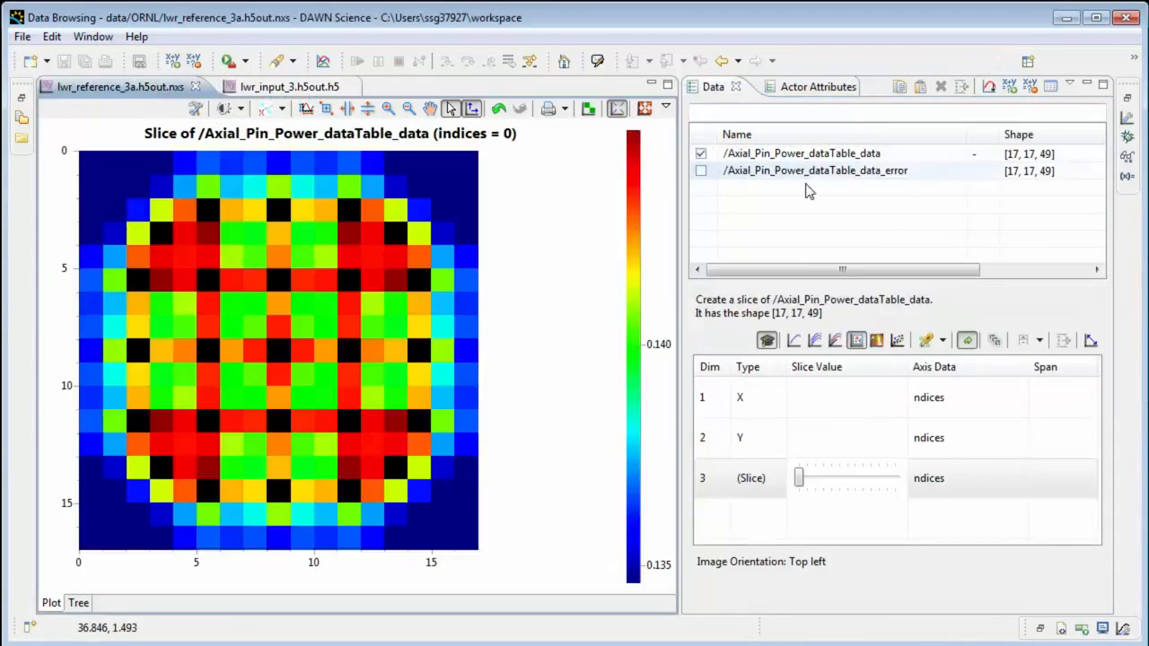
right_click(804, 187)
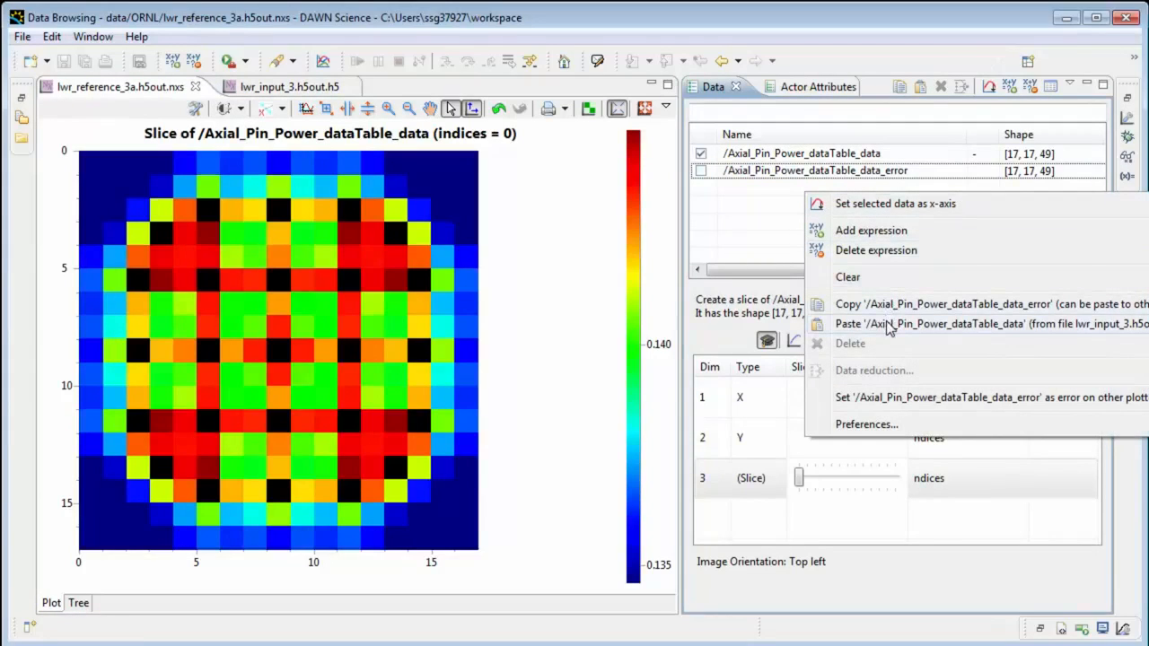
click(889, 327)
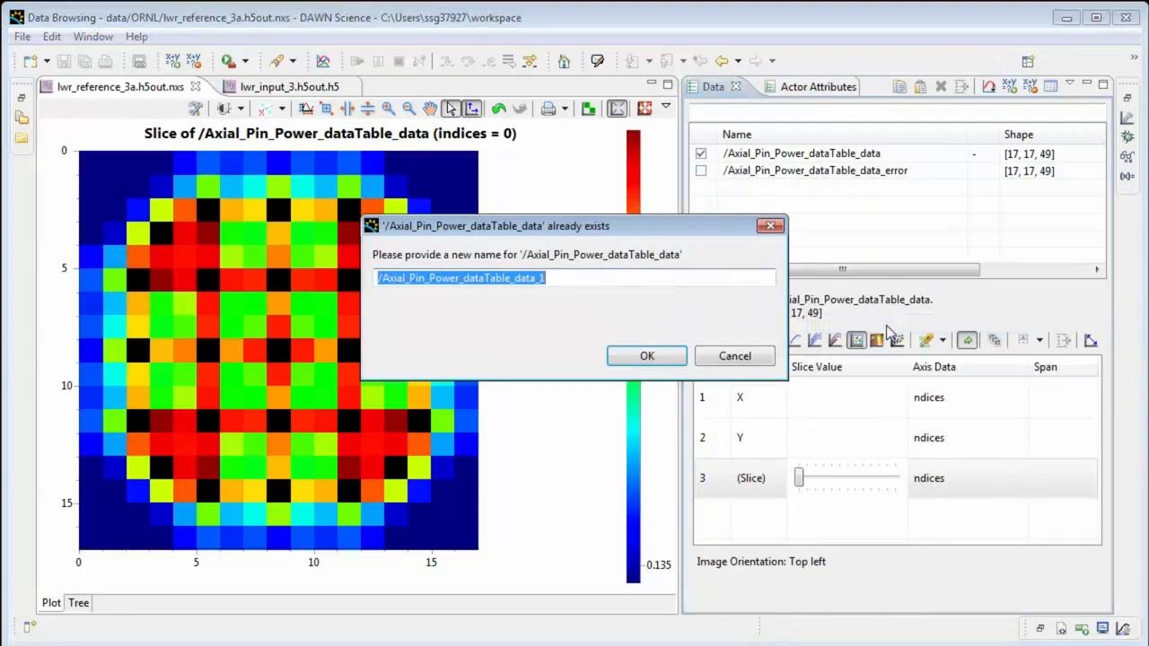
click(633, 277)
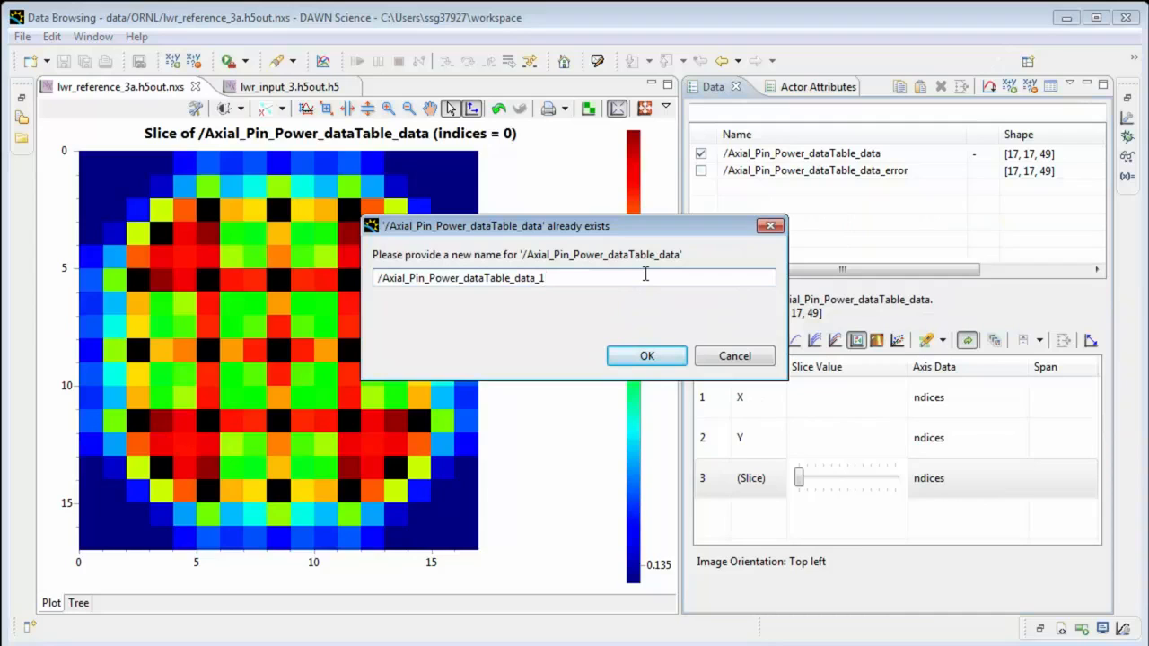
key(Return)
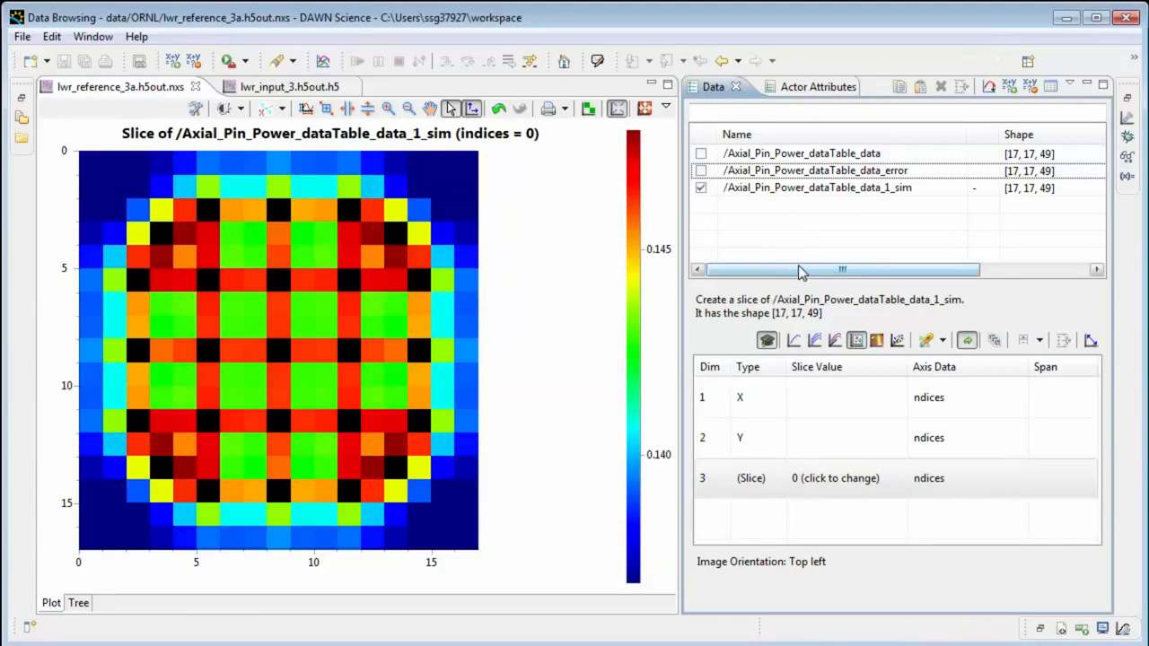
Set the variable name of the /Axial_Pin_Power_dataTable_data_1_sim dataset to sim.
drag(806, 271, 978, 237)
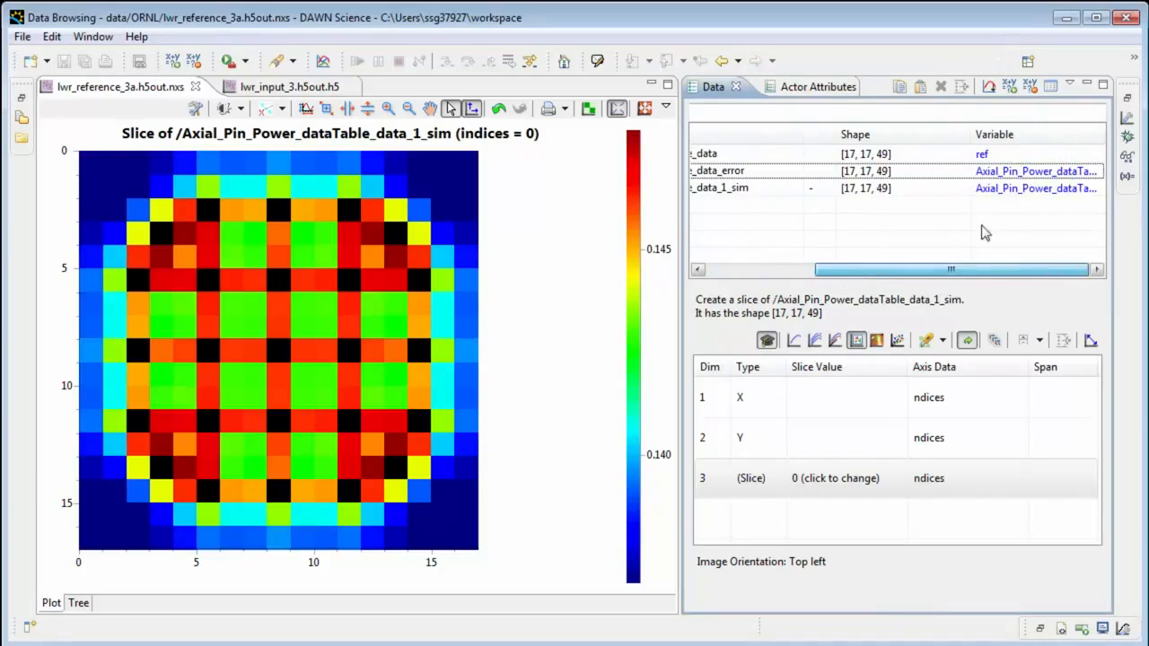
click(1000, 196)
click(999, 193)
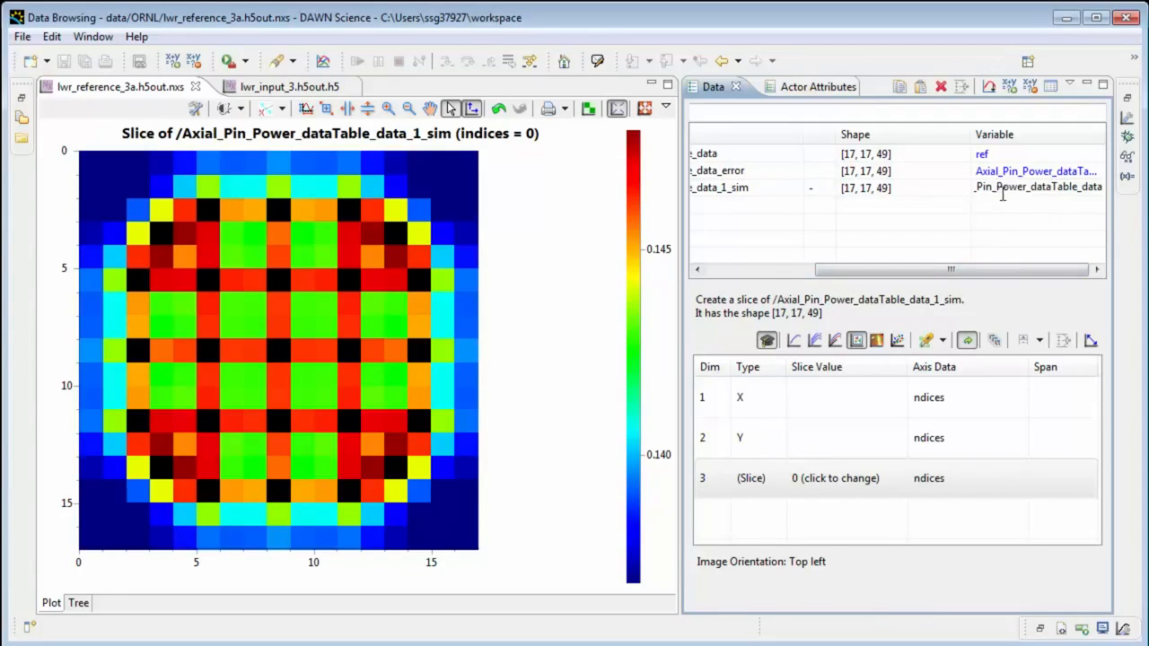
double_click(1003, 196)
text(sim)
key(Return)
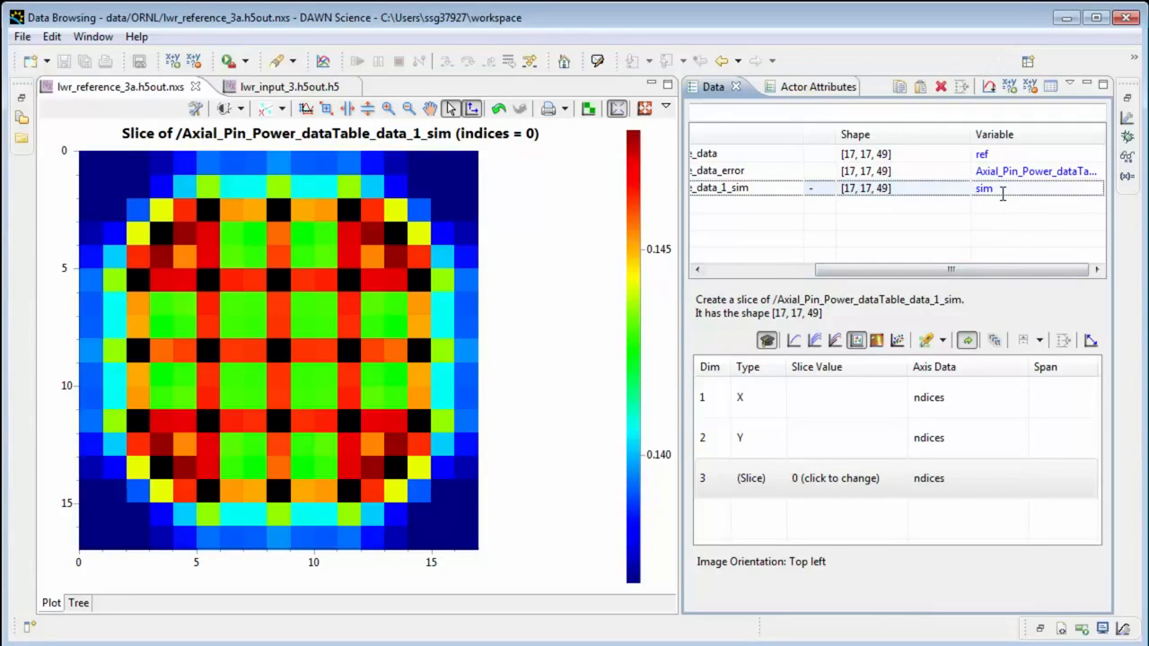
Add the expression ref-sim to the data list to compute the difference between the two datasets.
drag(988, 269, 829, 269)
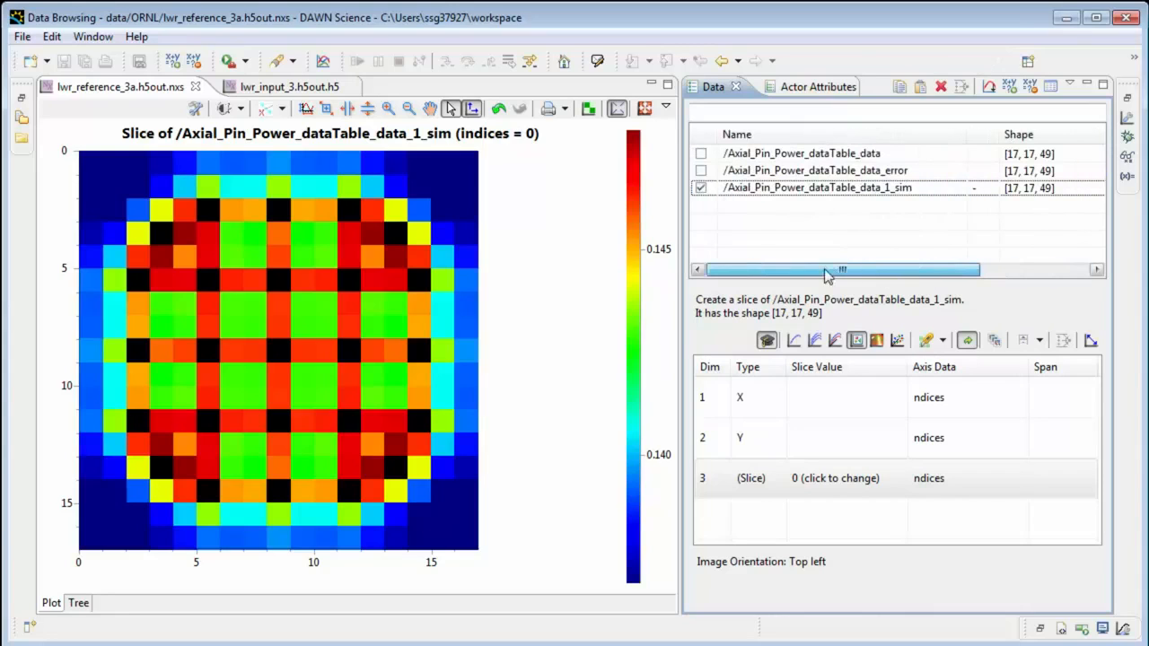
right_click(804, 213)
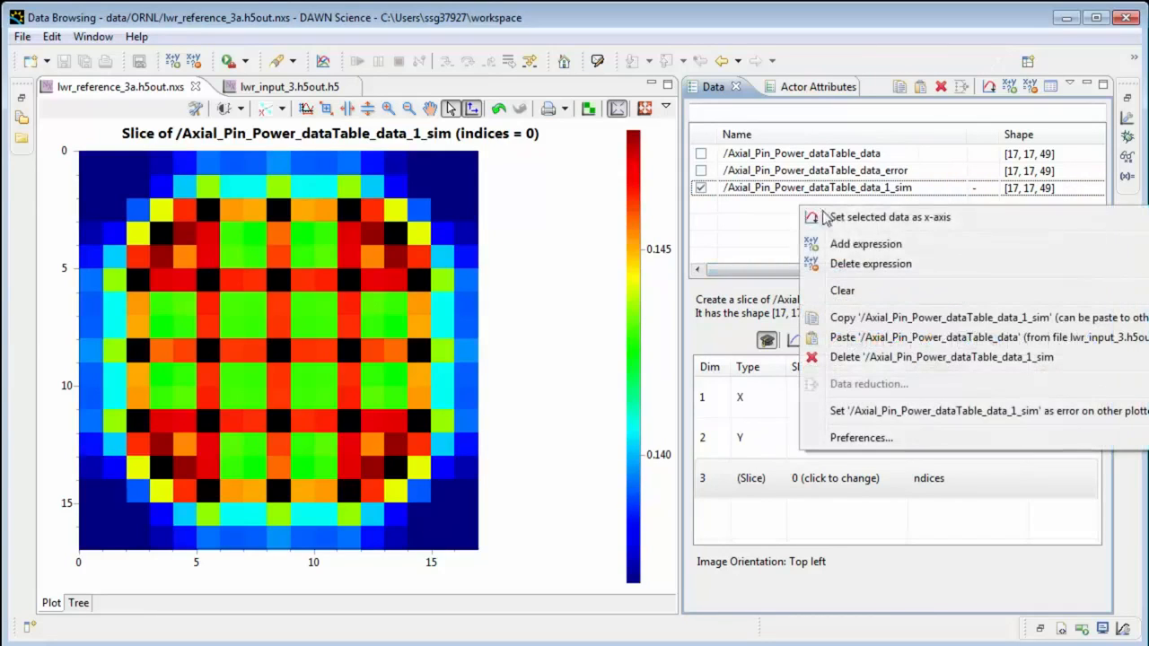
click(856, 246)
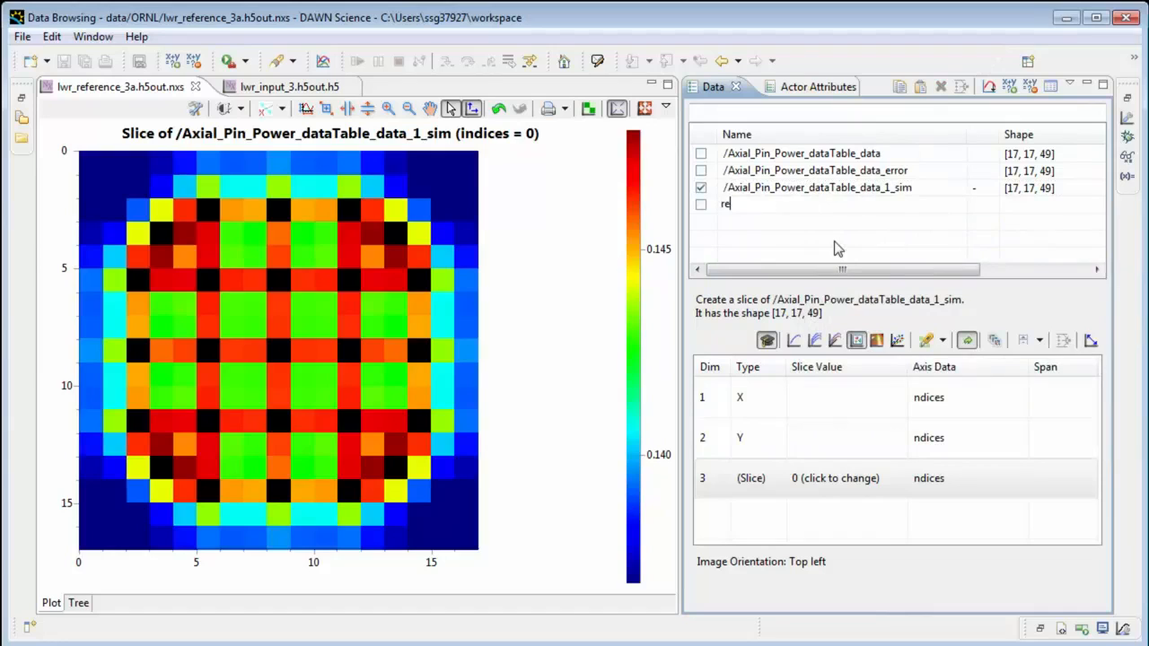
text(ref-sim)
key(Return)
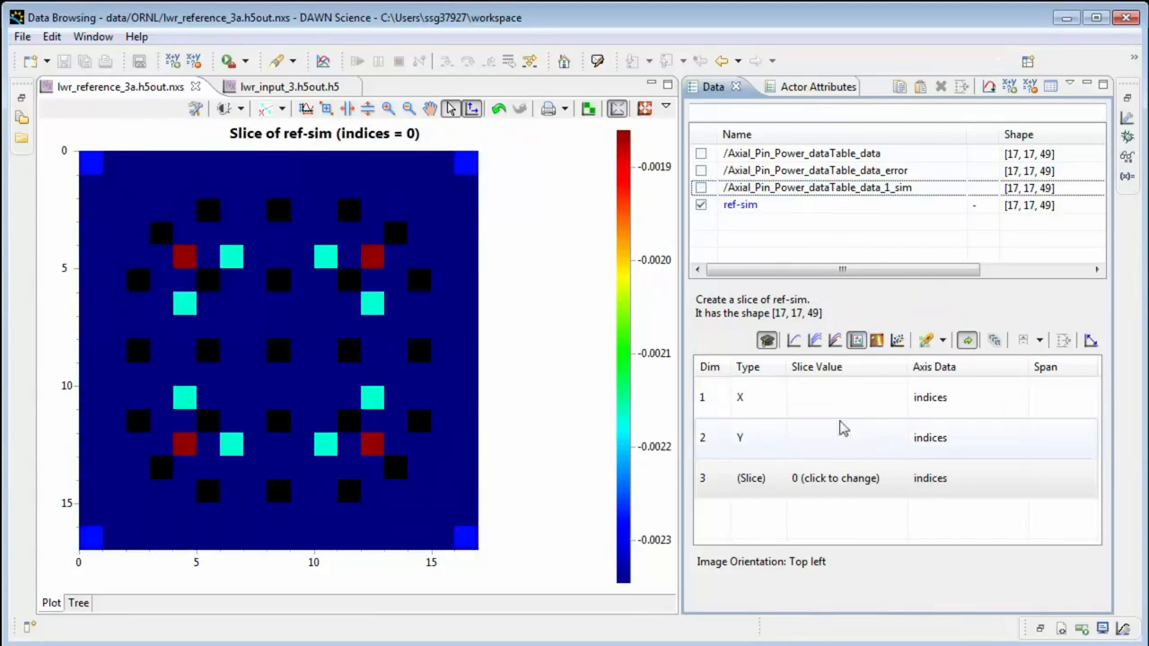
Plot ref-sim as multiple lines with dimension 3 as the X axis and make the dimension 2 slice adjustable.
click(796, 342)
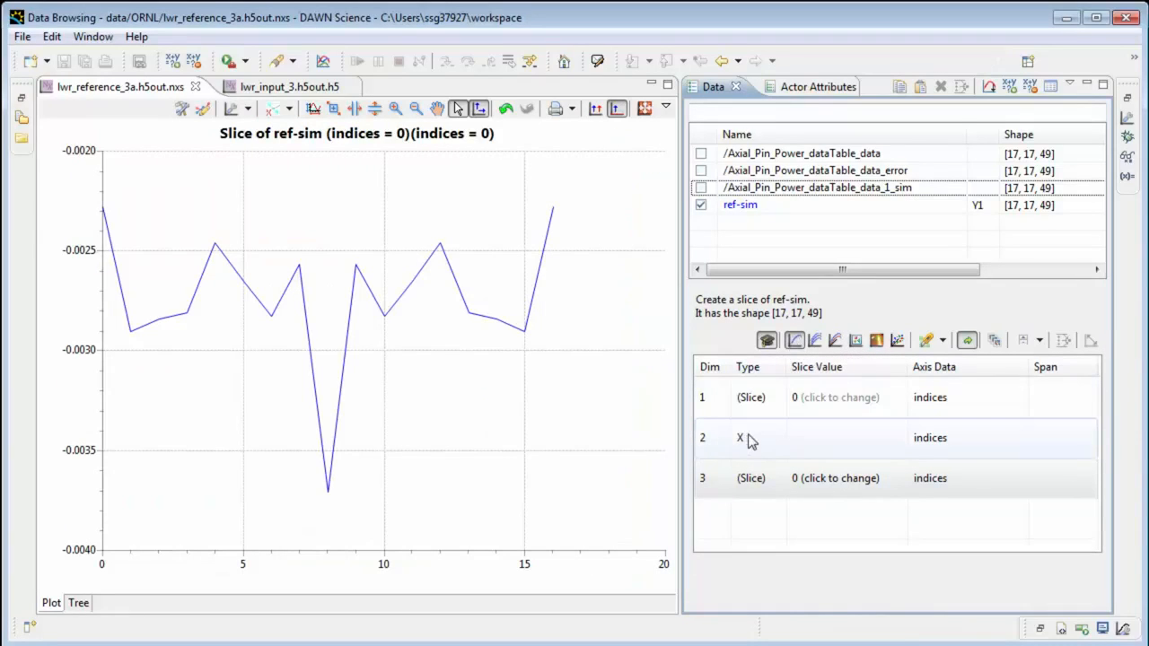
click(814, 340)
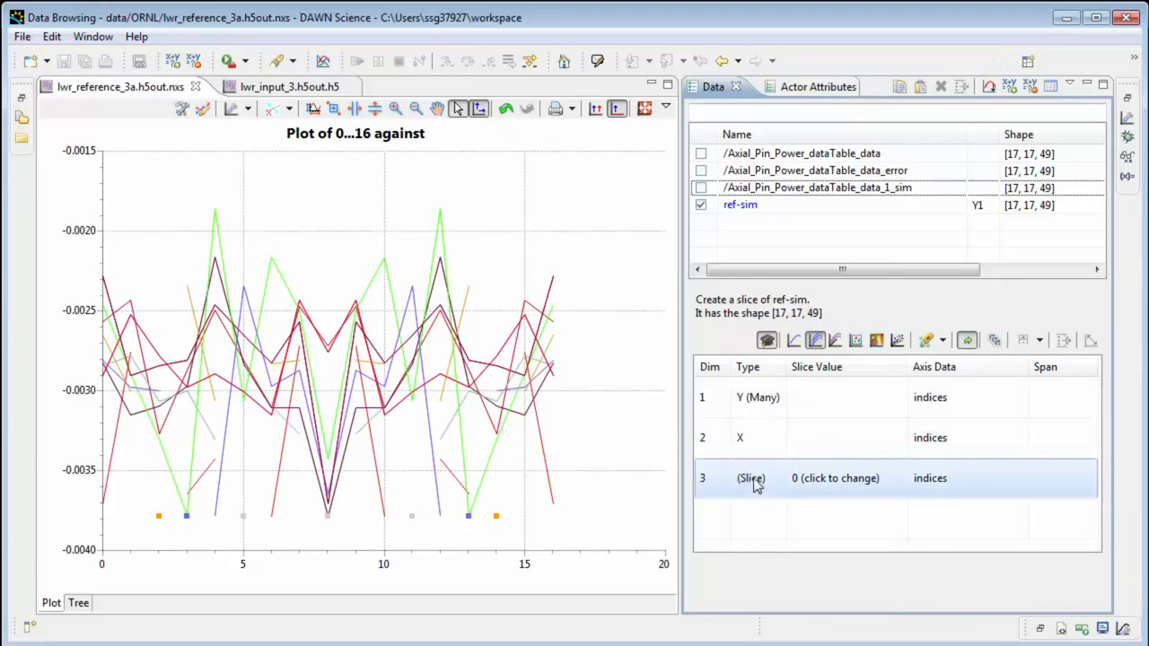
click(835, 484)
click(798, 478)
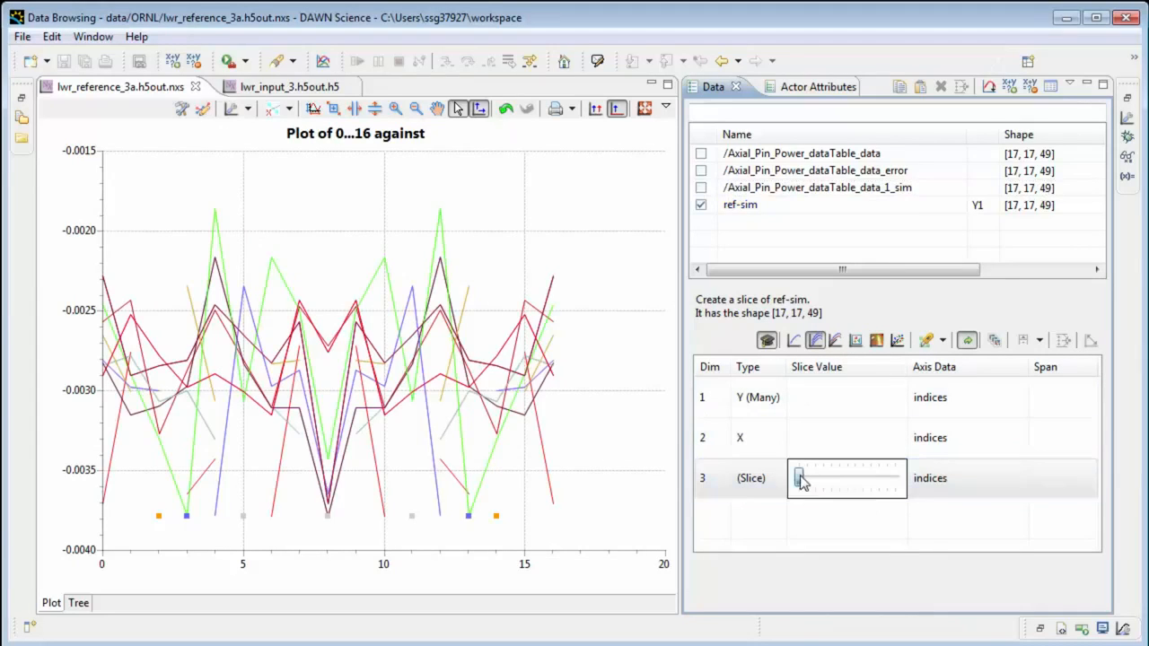
right_click(760, 485)
click(754, 492)
click(747, 508)
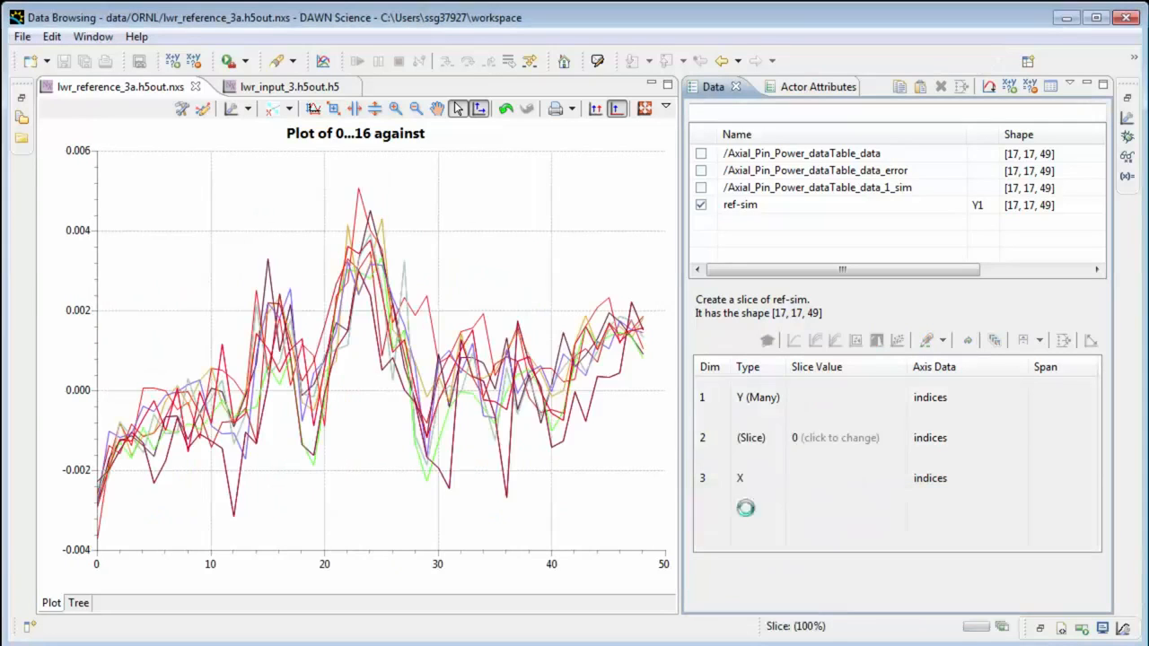
click(813, 453)
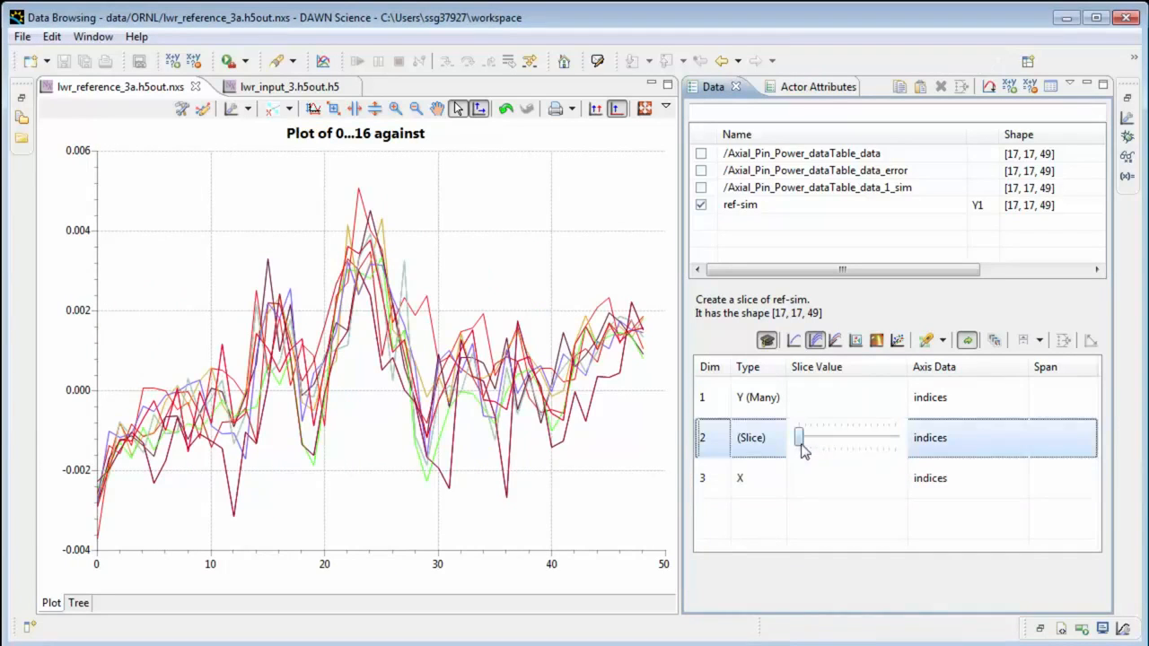
mouse_move(800, 438)
mouse_down()
mouse_move(900, 442)
mouse_move(800, 440)
mouse_up()
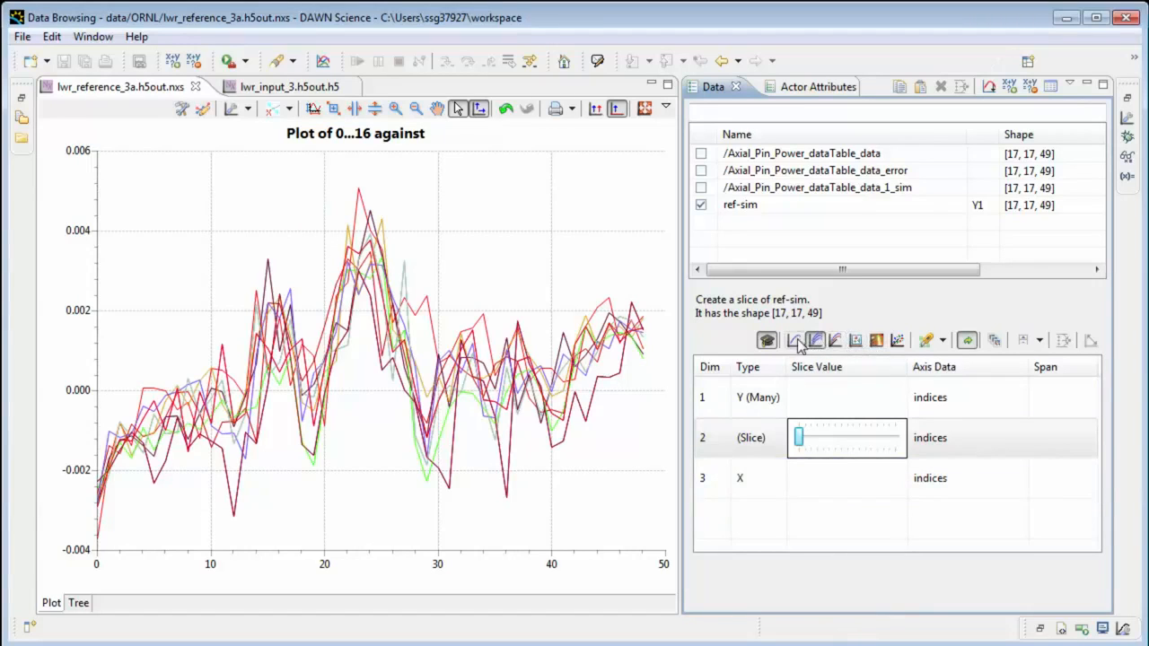
Display ref-sim as an image slice and close the Colour mapping tool.
click(856, 341)
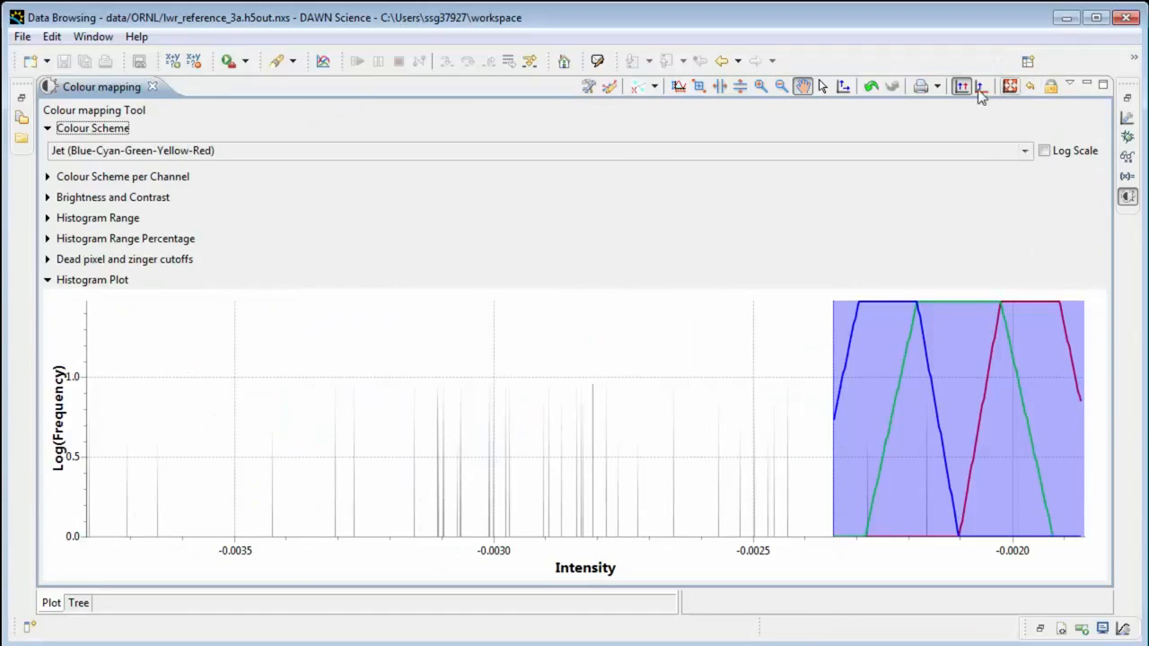
click(151, 87)
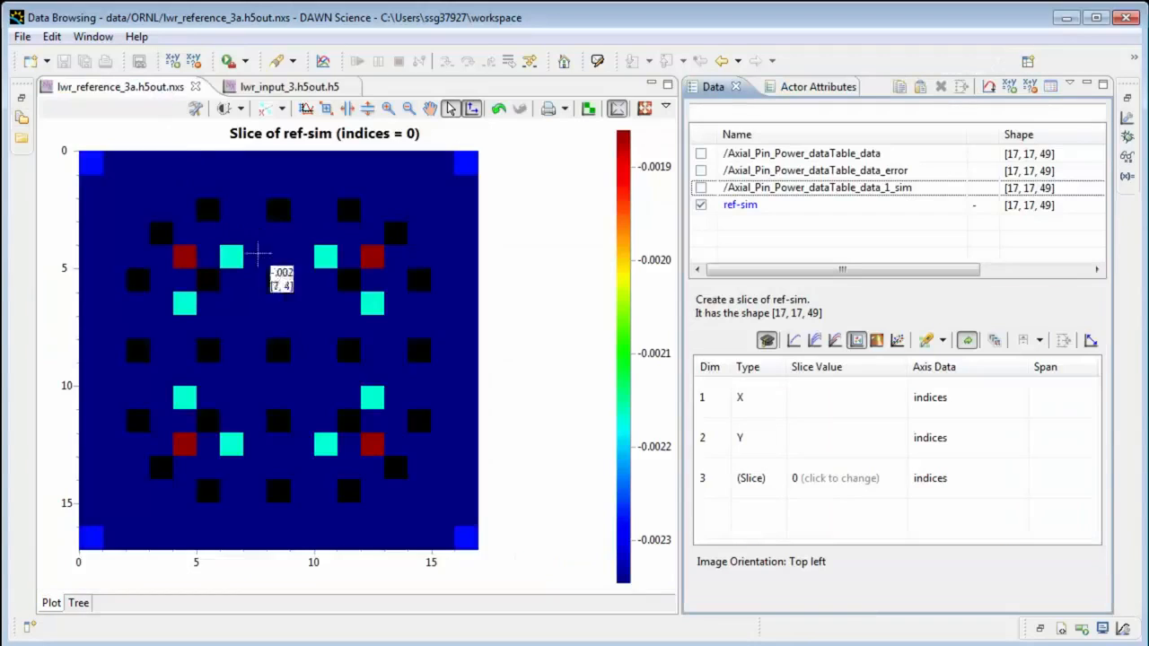
Change the slice control for dimension 3 from the sliding scale to Slice index (only).
click(910, 480)
click(889, 480)
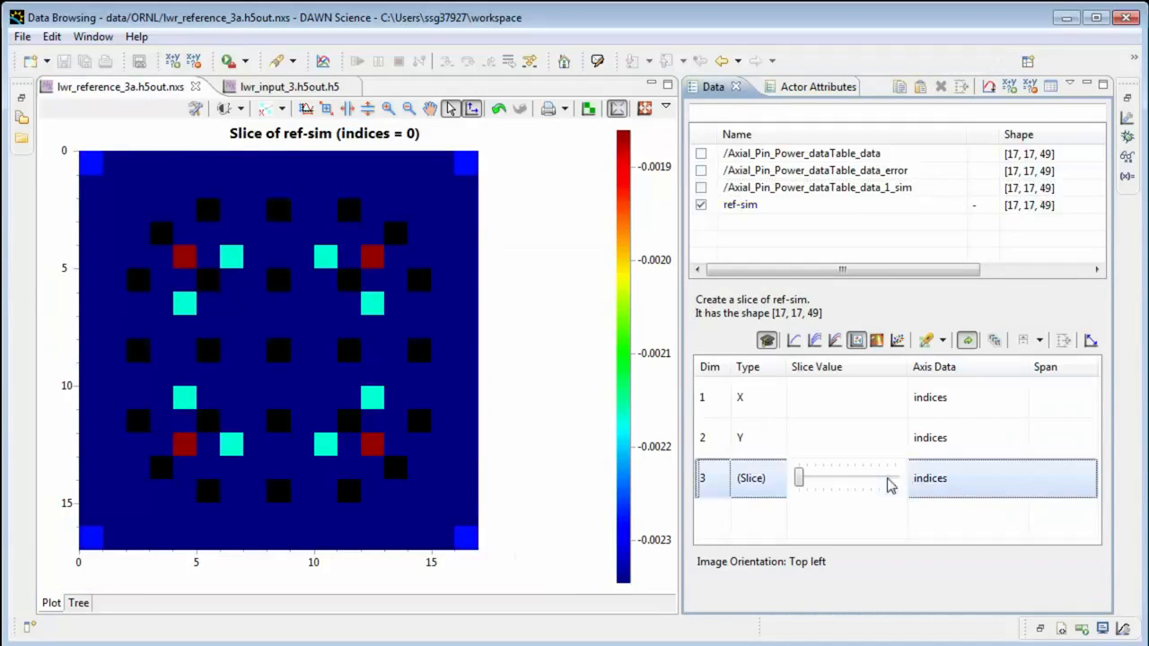
click(1028, 339)
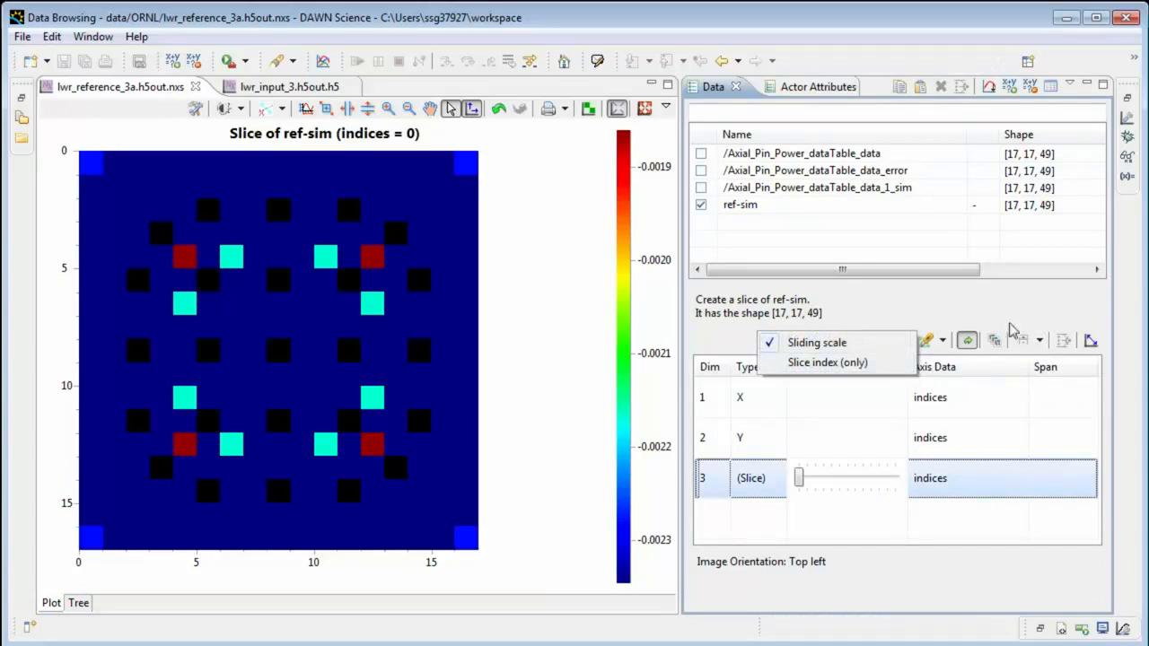
click(1039, 340)
click(1039, 341)
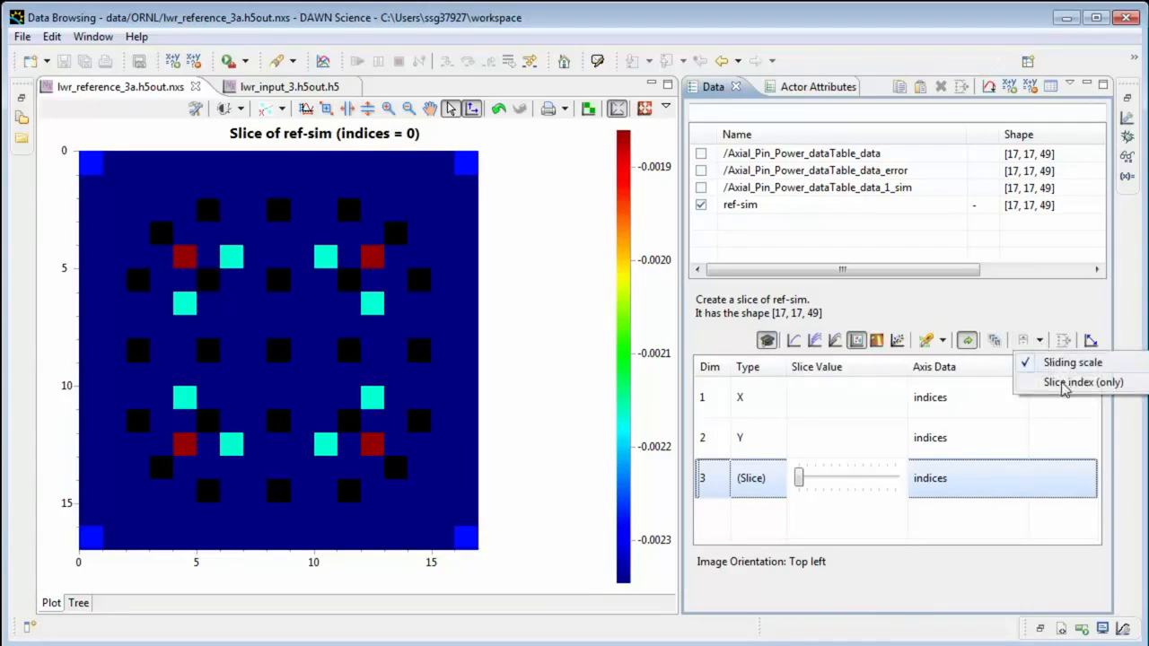
click(1064, 383)
Play through the dimension 3 image slices of ref-sim and stop at slice 8.
click(891, 478)
click(897, 479)
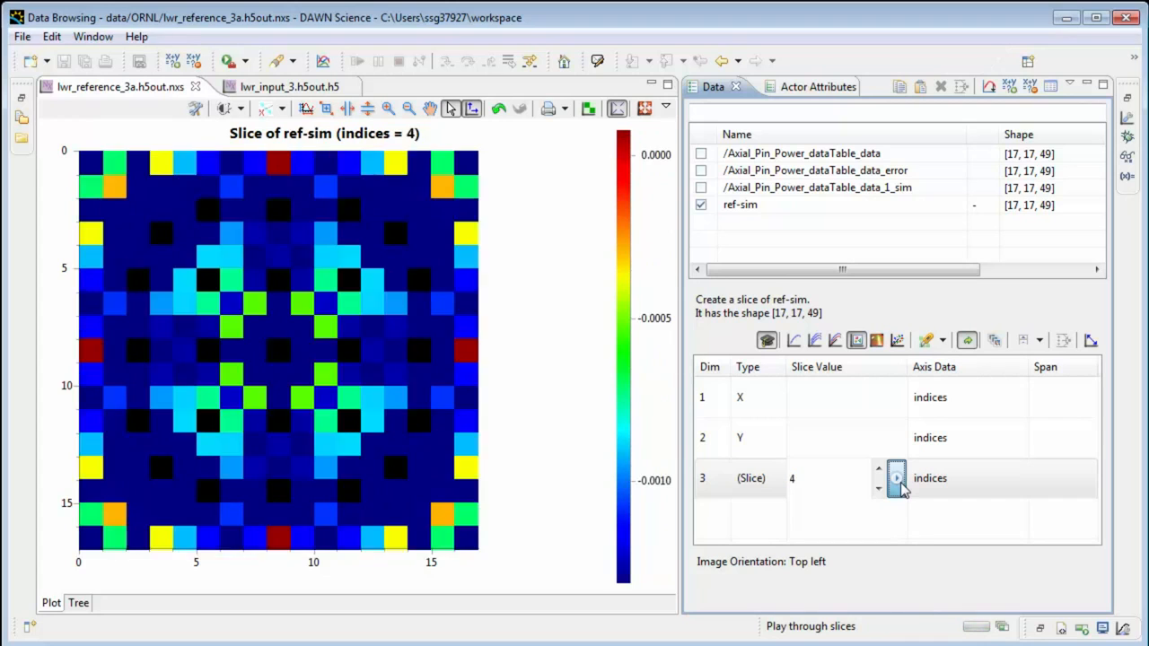
click(901, 485)
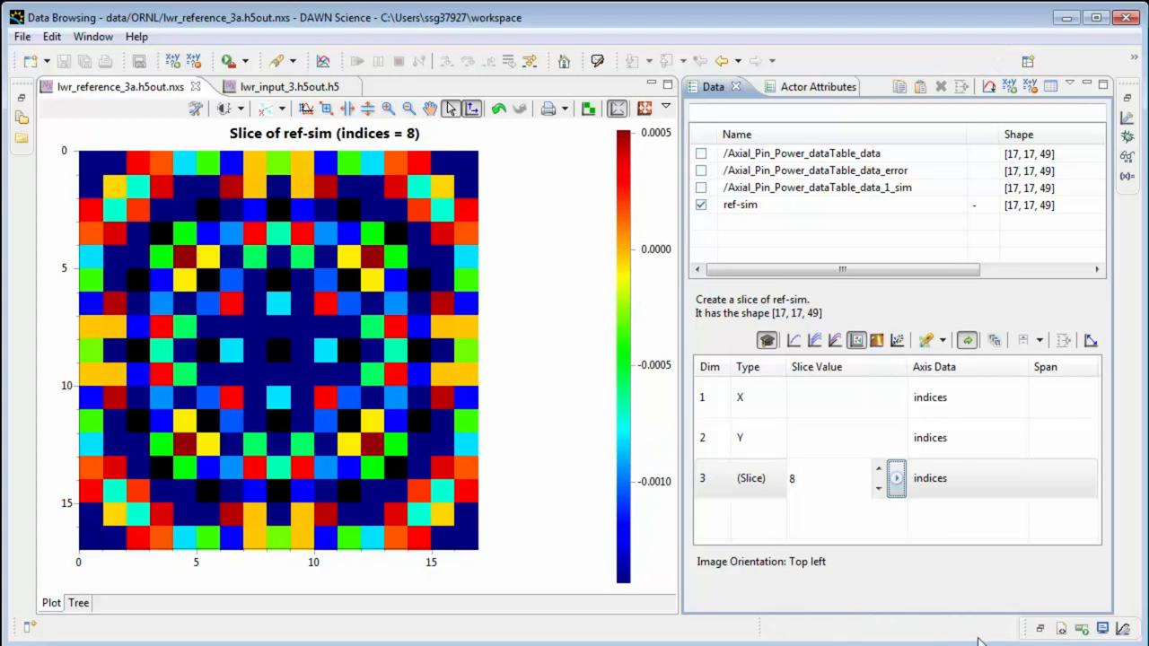